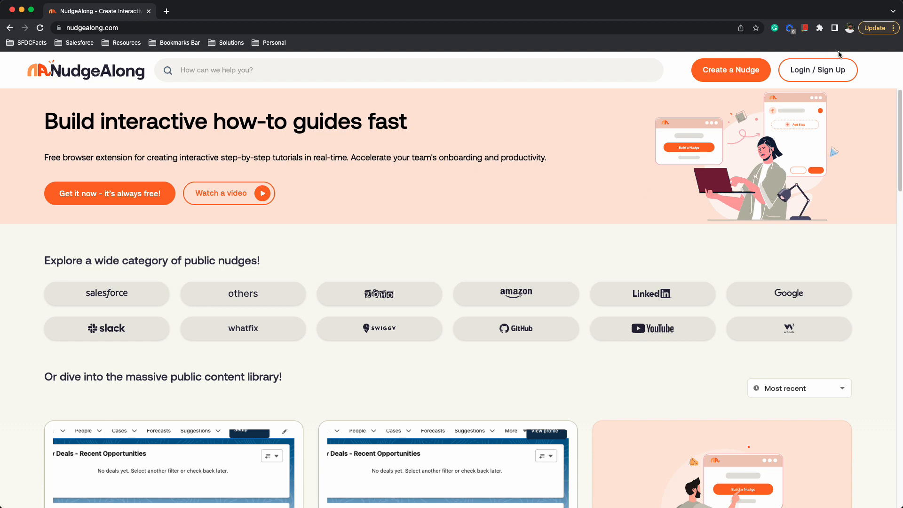
- Sign in to NudgeAlong with an existing Google account
left_click(829, 65)
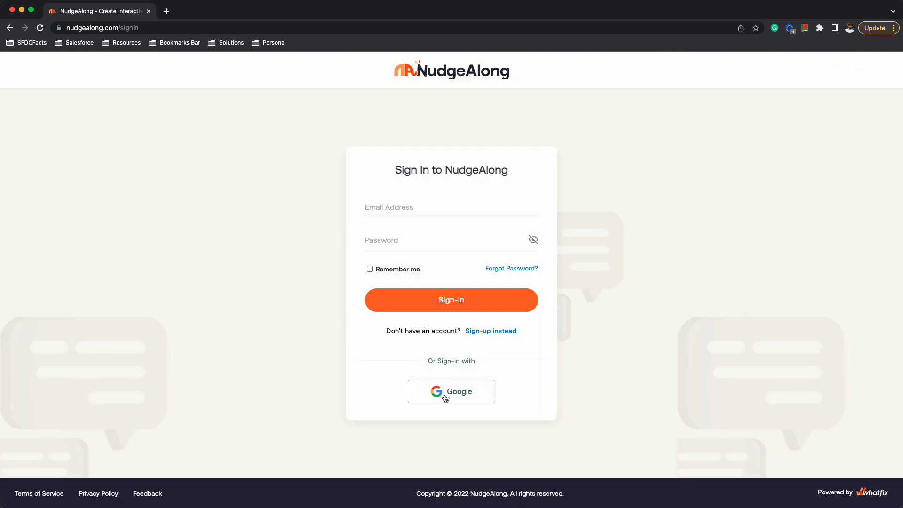
left_click(445, 399)
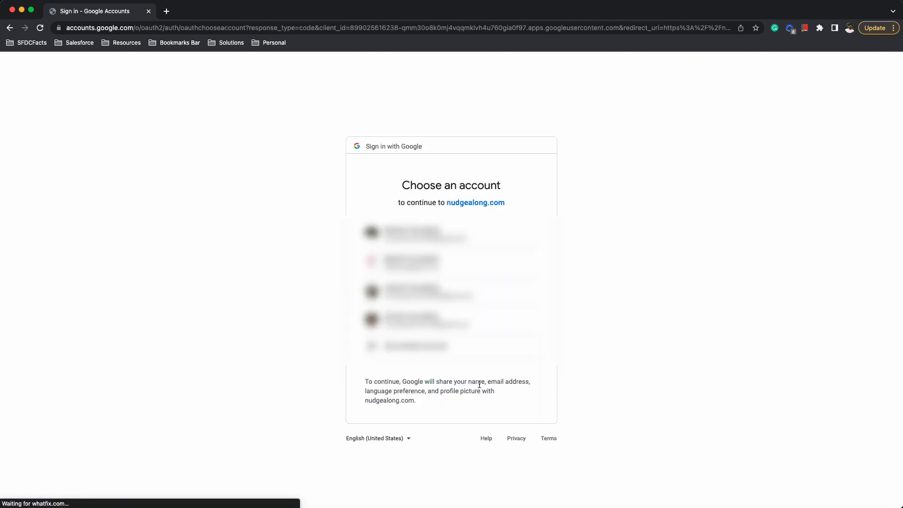
left_click(482, 290)
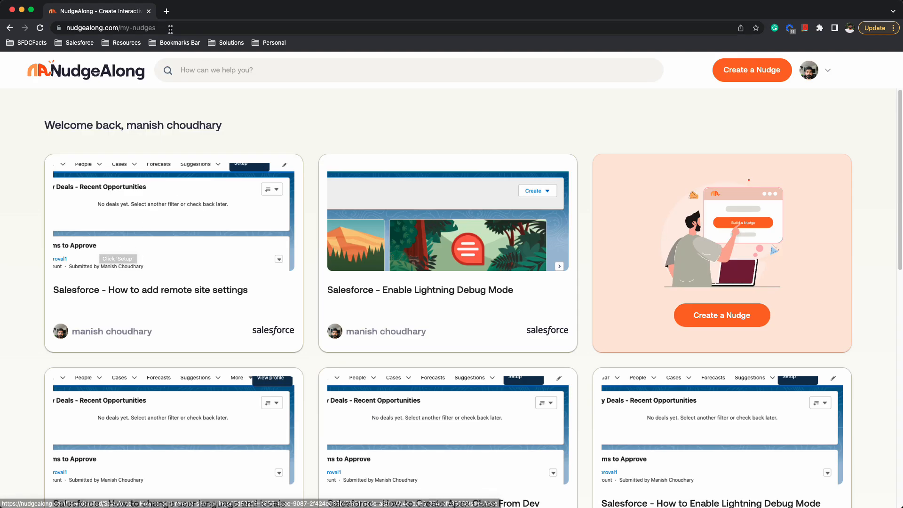
- Look through the existing nudges listed on the My Nudges page
left_click(107, 30)
left_click(210, 115)
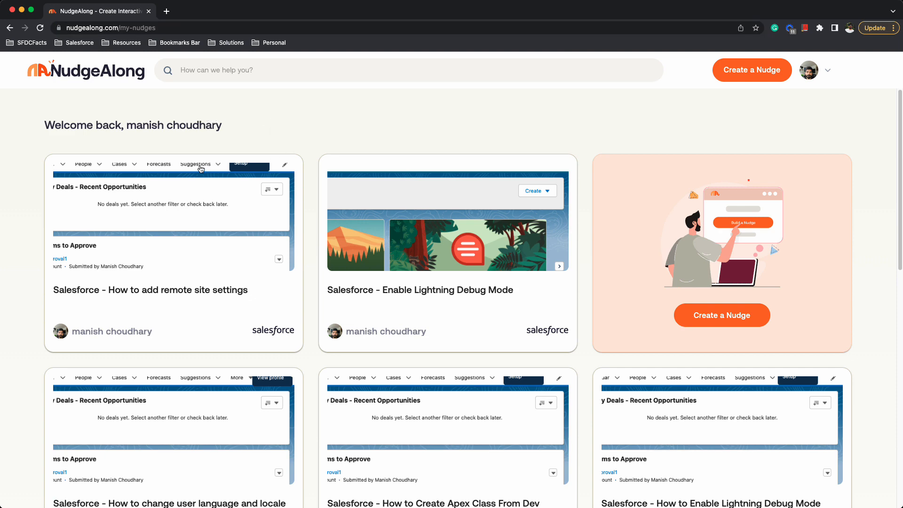
scroll(425, 303, "down", 15)
scroll(531, 288, "up", 15)
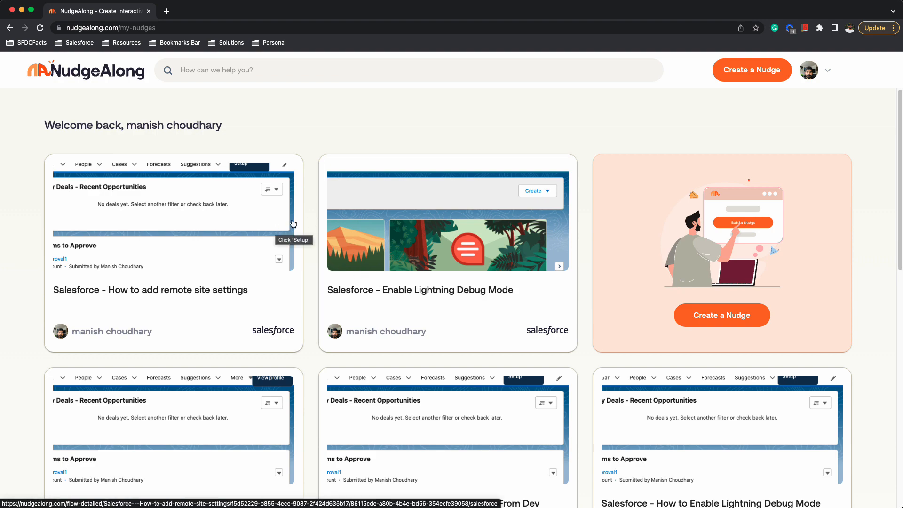
scroll(286, 225, "down", 10)
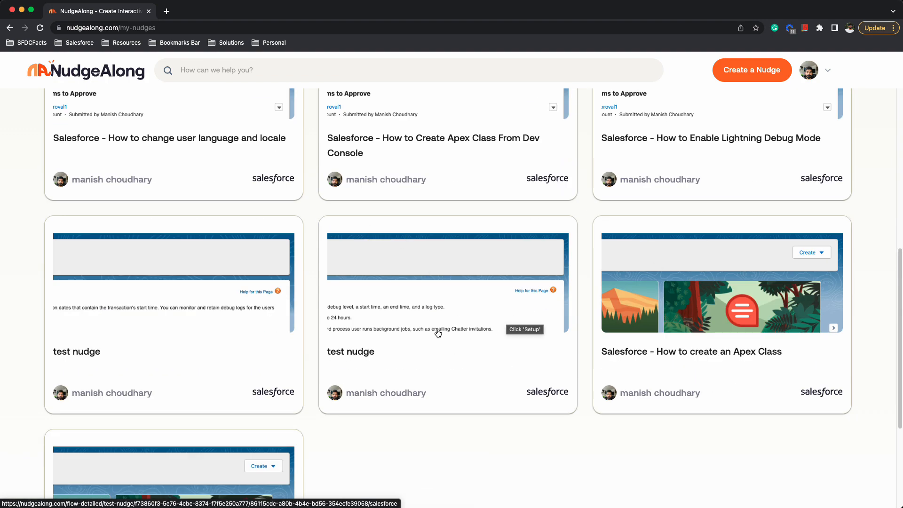
scroll(496, 289, "up", 10)
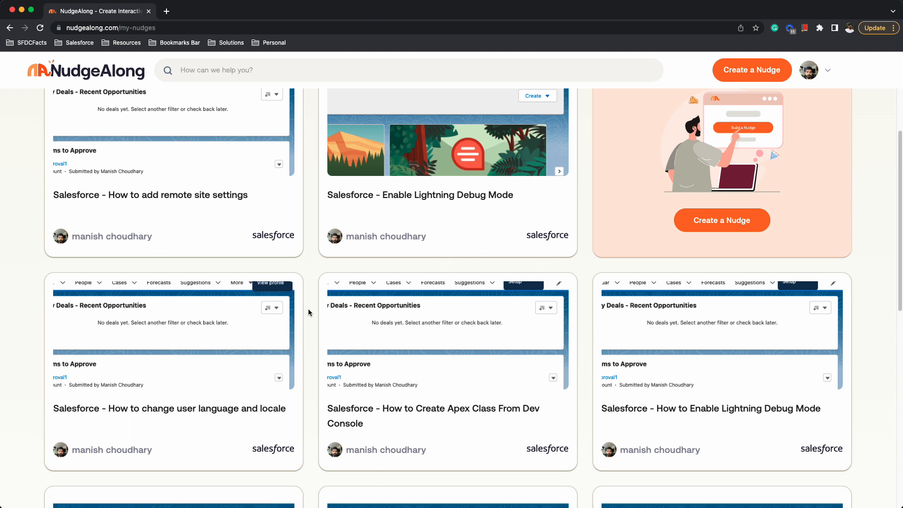
scroll(388, 330, "up", 1)
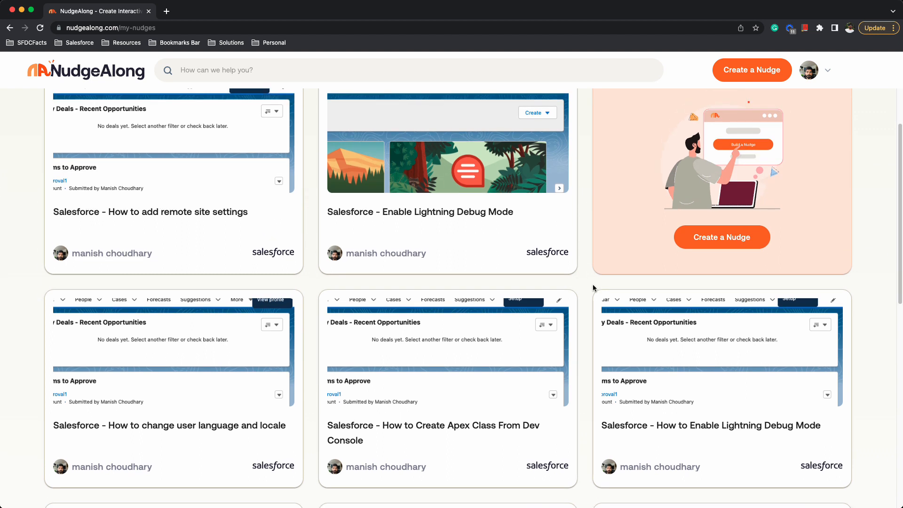
scroll(592, 284, "up", 5)
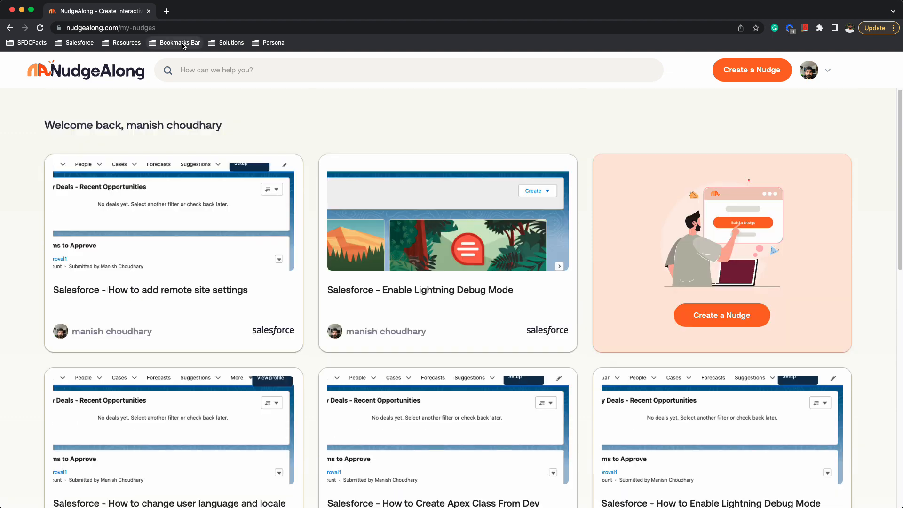
- Search the Chrome Web Store for "nudgealong" in a new browser tab and open the NudgeAlong extension's page
left_click(166, 11)
type("chrome.google.com/webstore")
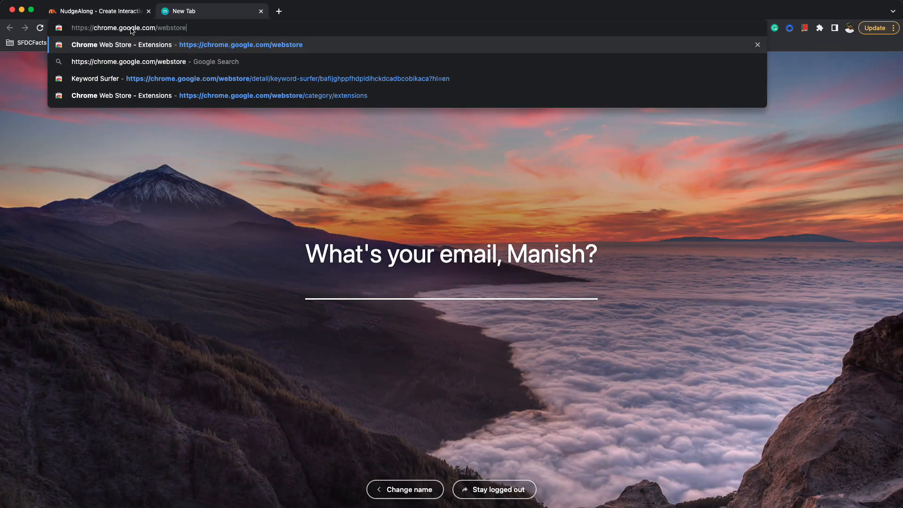
key("Return")
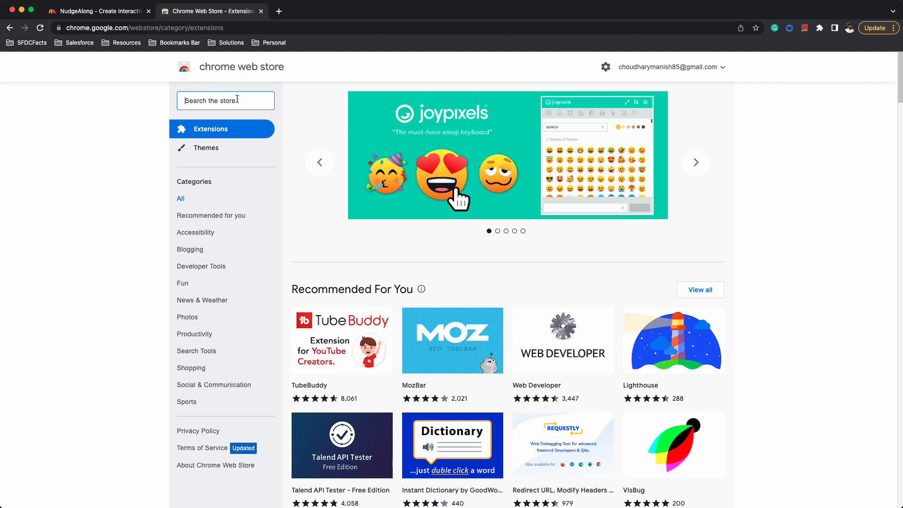
type("nudgealo")
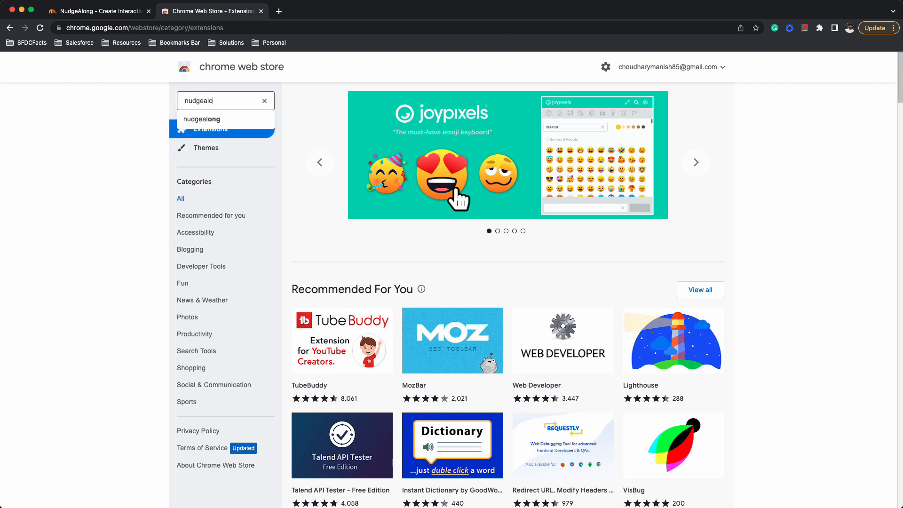
type("ng")
key("Return")
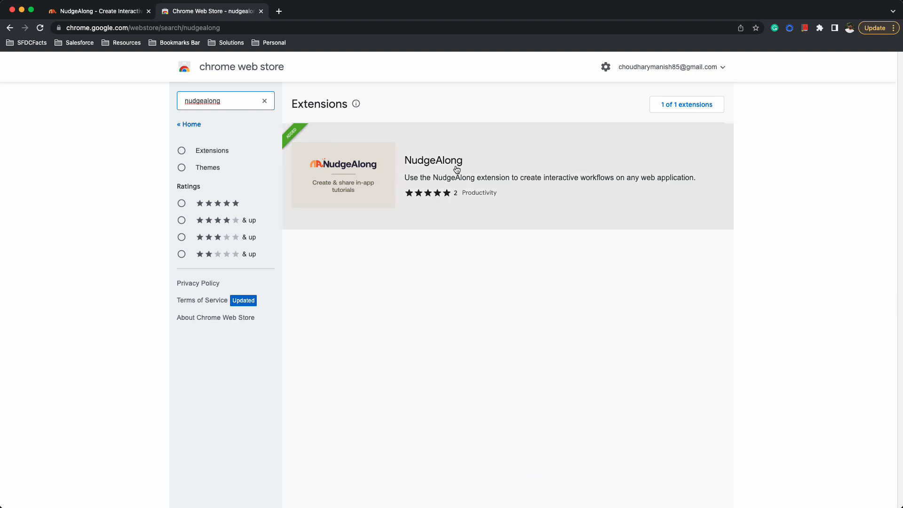
left_click(447, 172)
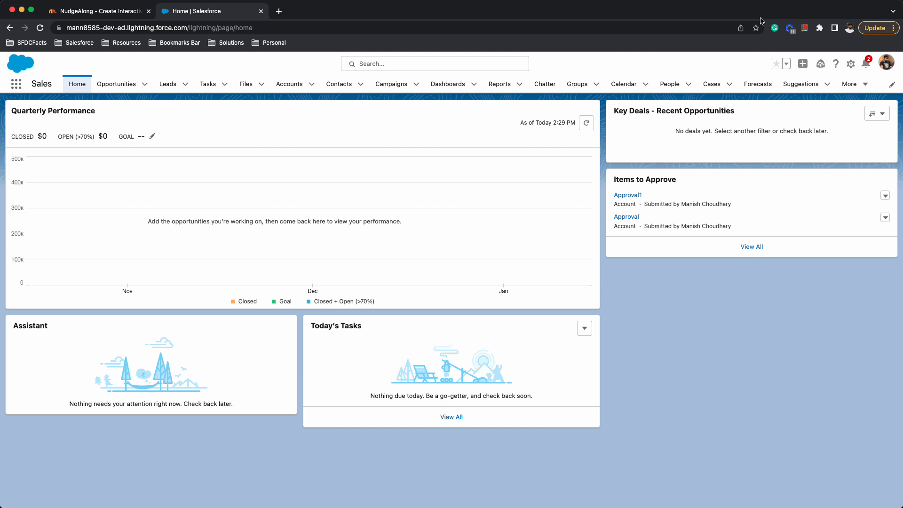
- Launch the NudgeAlong extension on the Salesforce home page and move its window over the Quarterly Performance chart
left_click(820, 27)
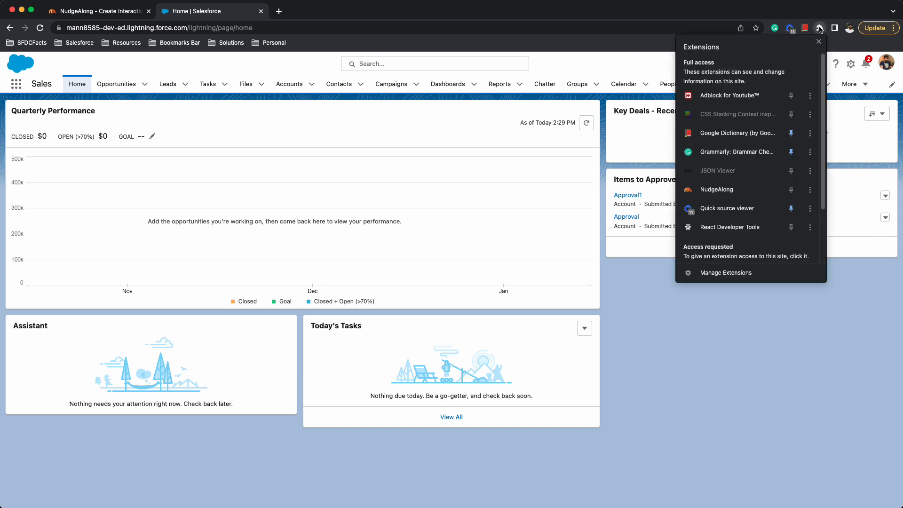
left_click(713, 189)
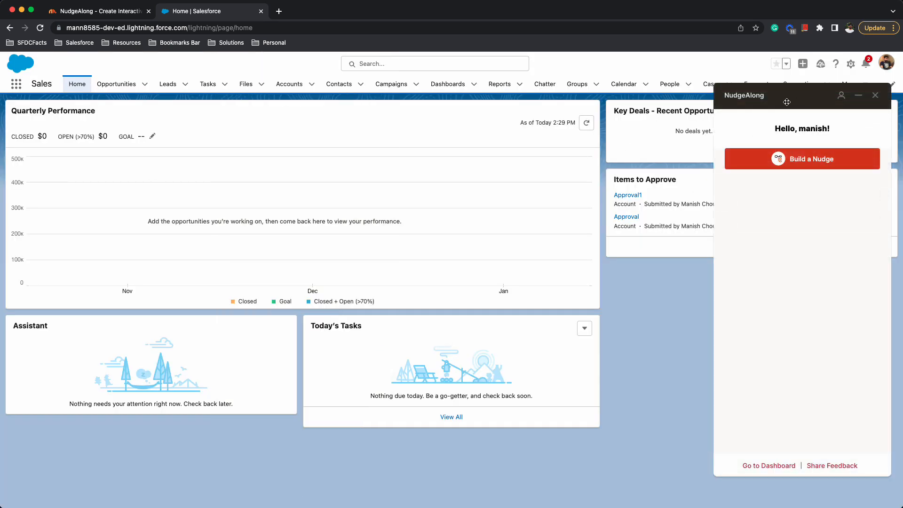
left_click_drag(786, 102, 345, 101)
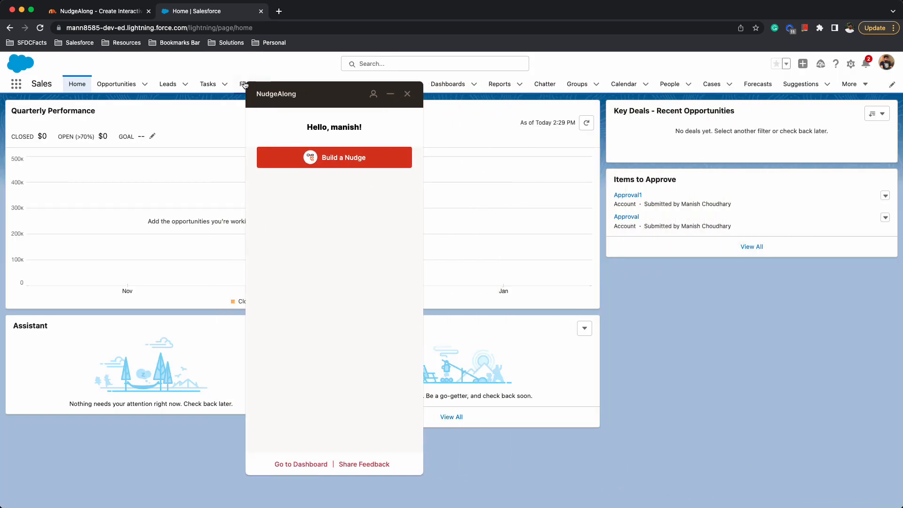
- Start building a new nudge named "Create a task and assign to user"
left_click(345, 160)
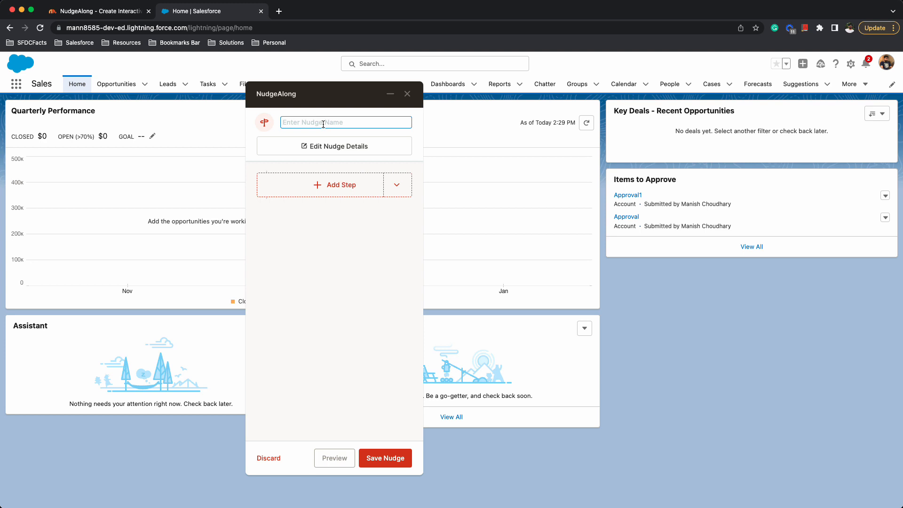
type("Create a ")
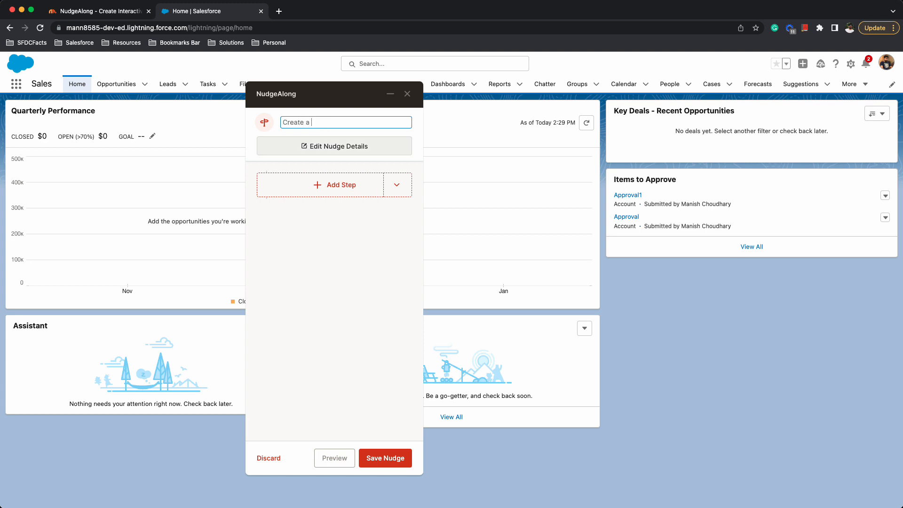
type("task and assign to user")
- Set the nudge theme to Classic in the nudge details, leave the optional fields empty, and save
left_click(326, 148)
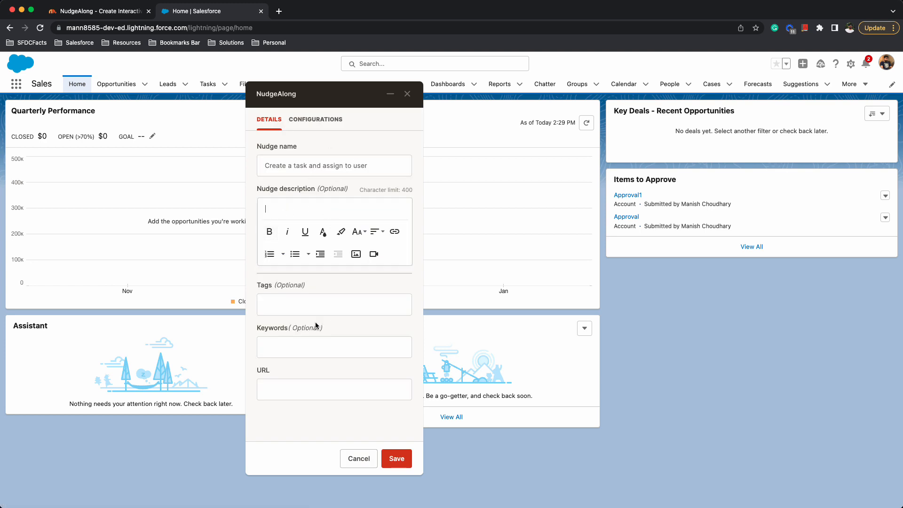
left_click(275, 304)
left_click(289, 347)
left_click(288, 391)
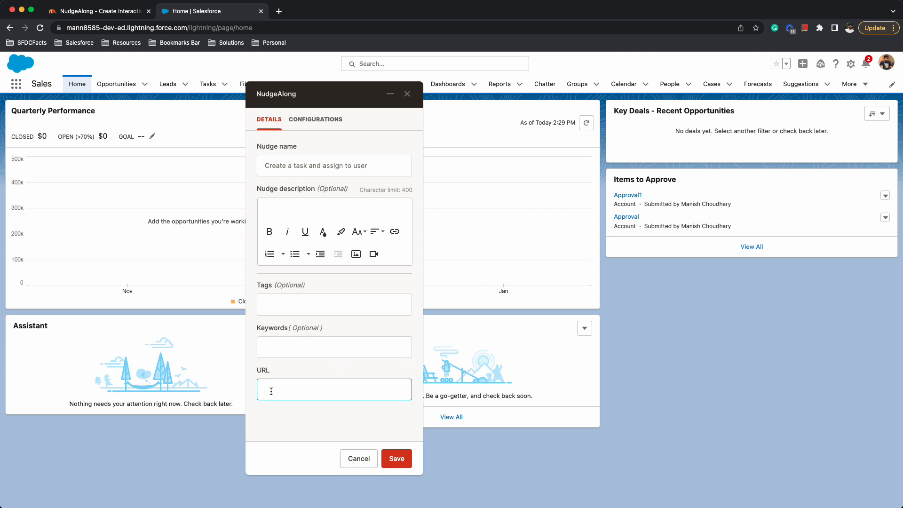
left_click(318, 122)
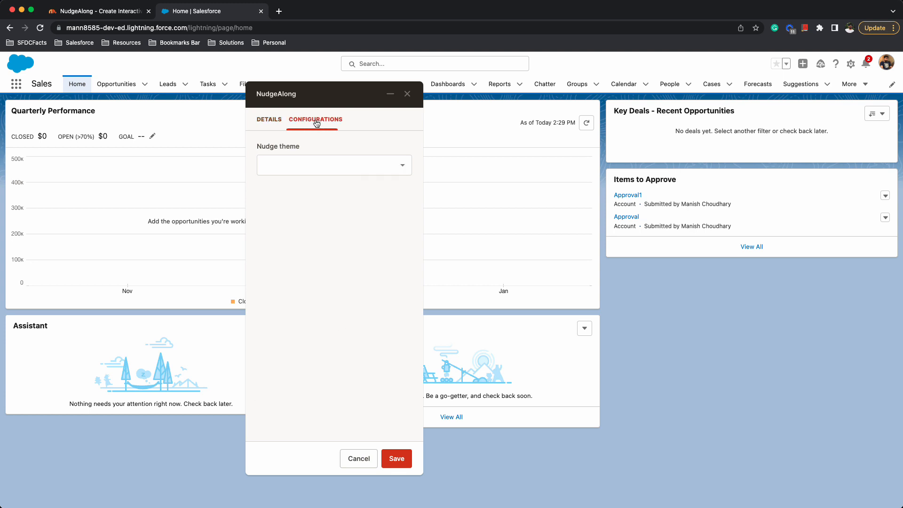
left_click(315, 166)
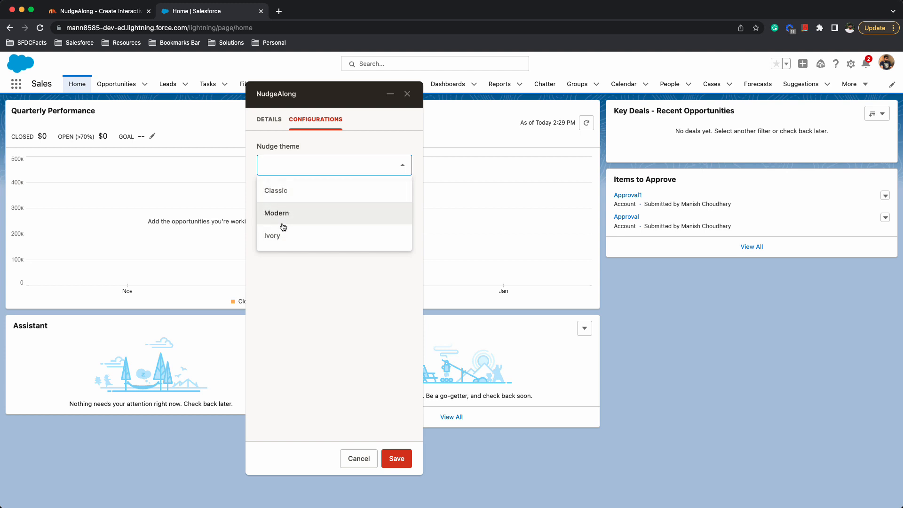
left_click(296, 193)
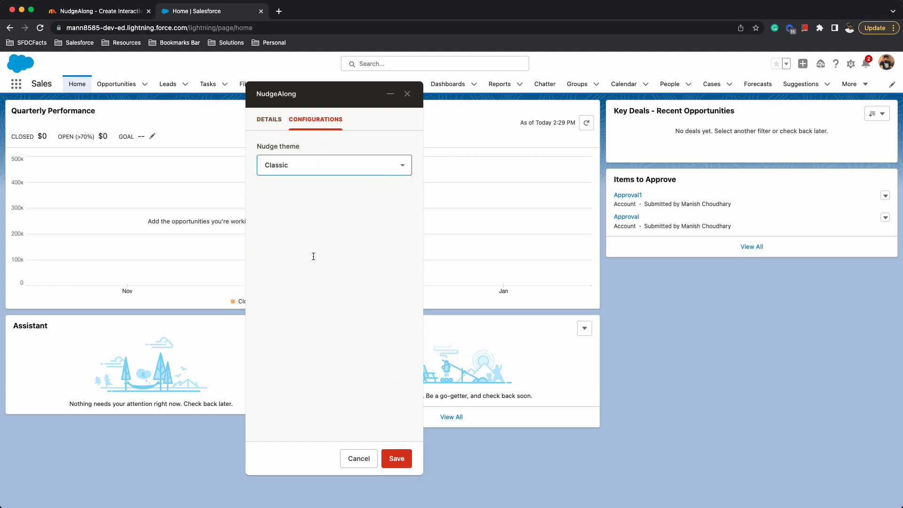
left_click(269, 119)
left_click(397, 459)
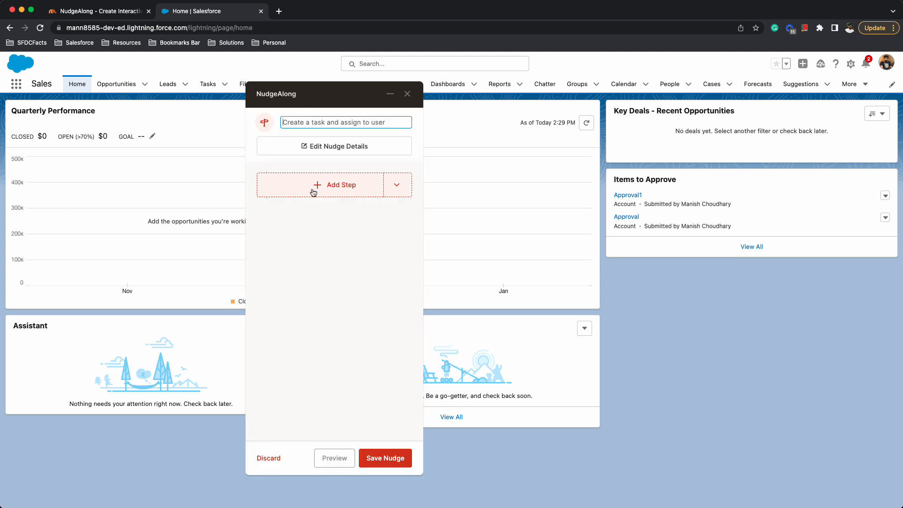
- Move the NudgeAlong window clear of the Tasks item and add a first step that targets Tasks in the Salesforce navigation
left_click_drag(340, 98, 565, 84)
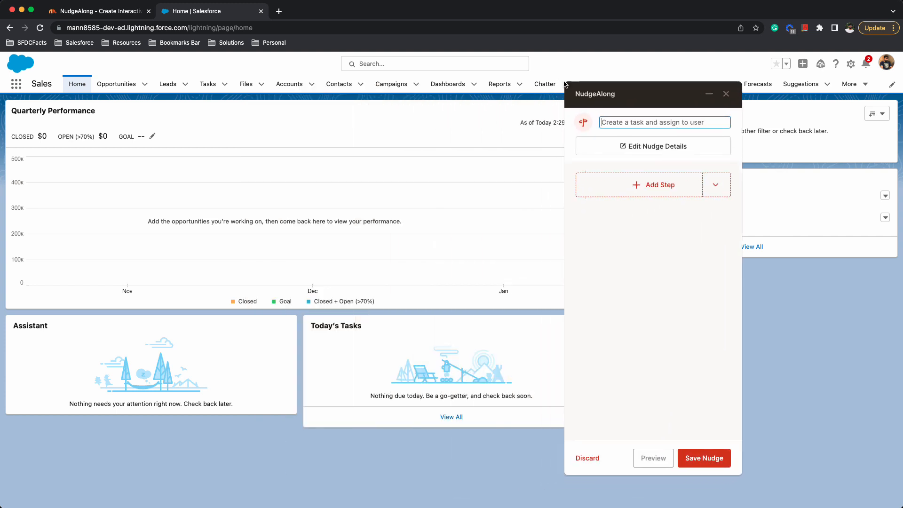
left_click(656, 185)
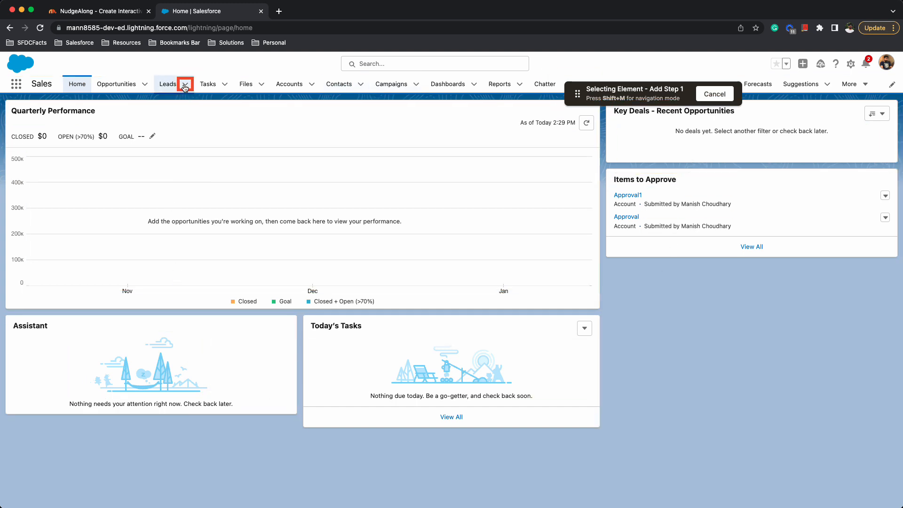
left_click(210, 88)
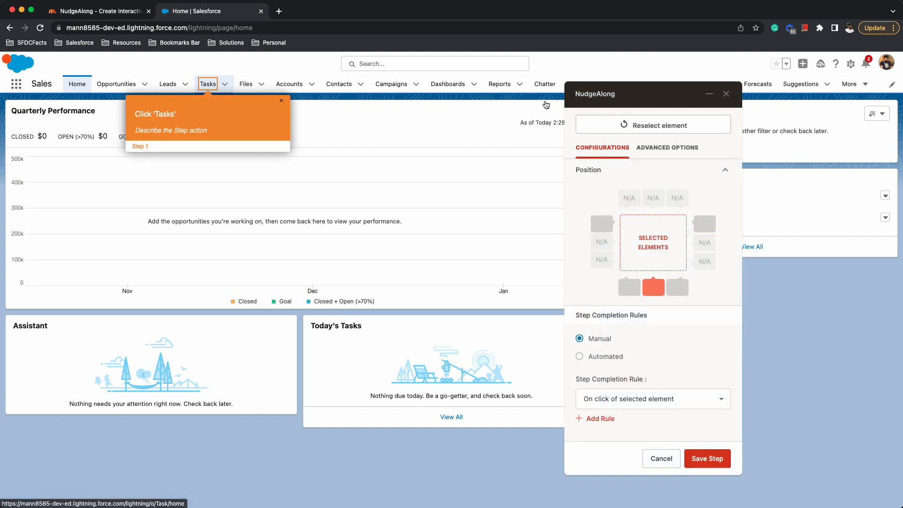
- Enter "How to add task in Salesforce" as the description in the Tasks step's popup
left_click_drag(135, 115, 177, 115)
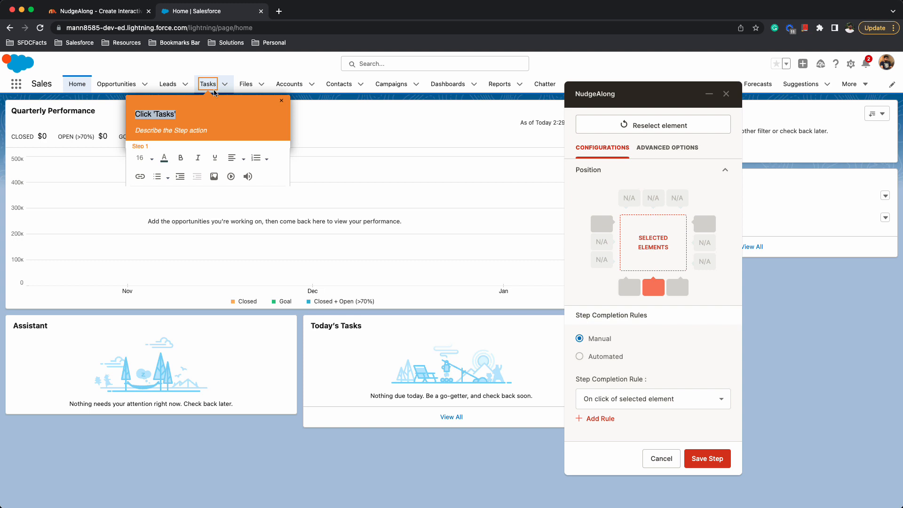
left_click(210, 130)
type("How to add task in Salesforce")
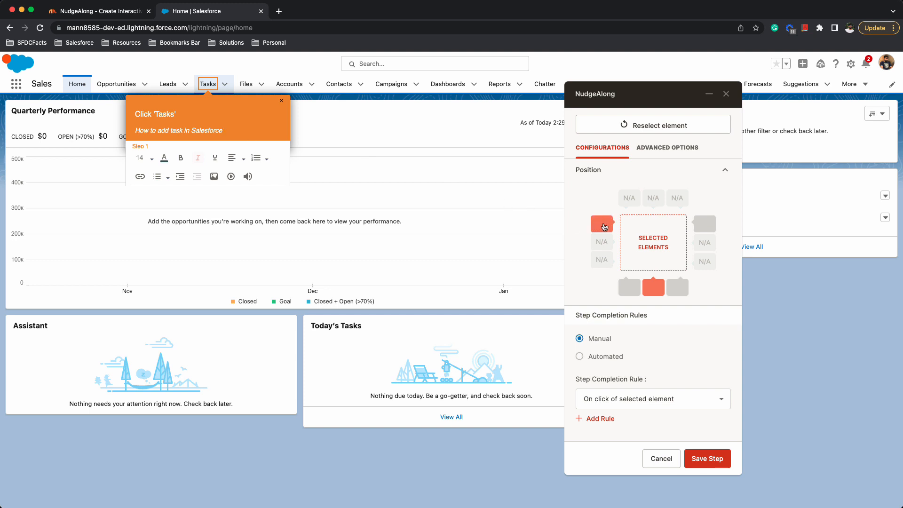
- Try the popup positions on either side of the Tasks element, and return the popup to centered below it
left_click(604, 227)
left_click(706, 229)
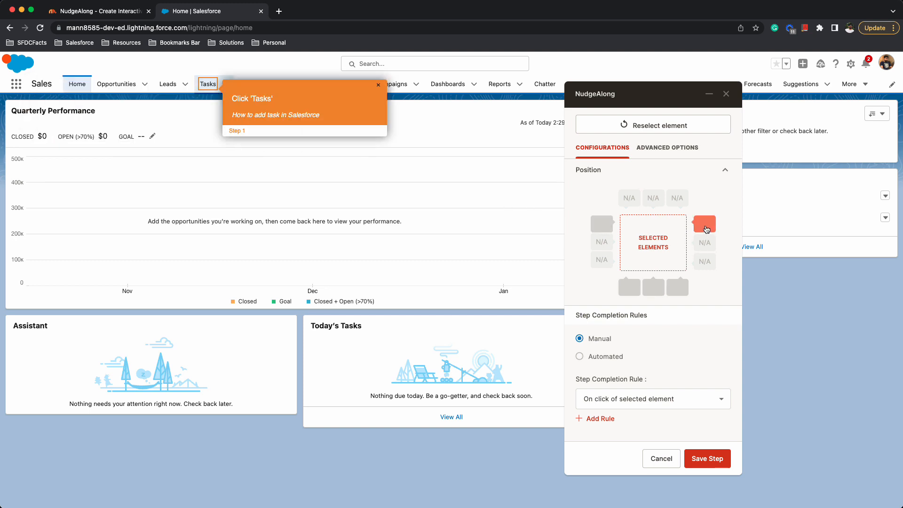
left_click(653, 287)
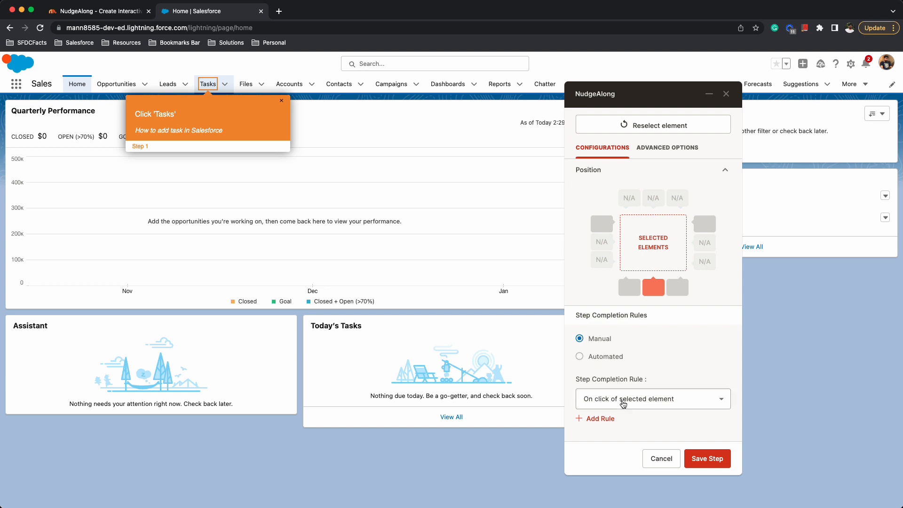
- Review the completion rule options for the Tasks step and set the rule to On click of "next" button
left_click(623, 404)
scroll(645, 329, "down", 2)
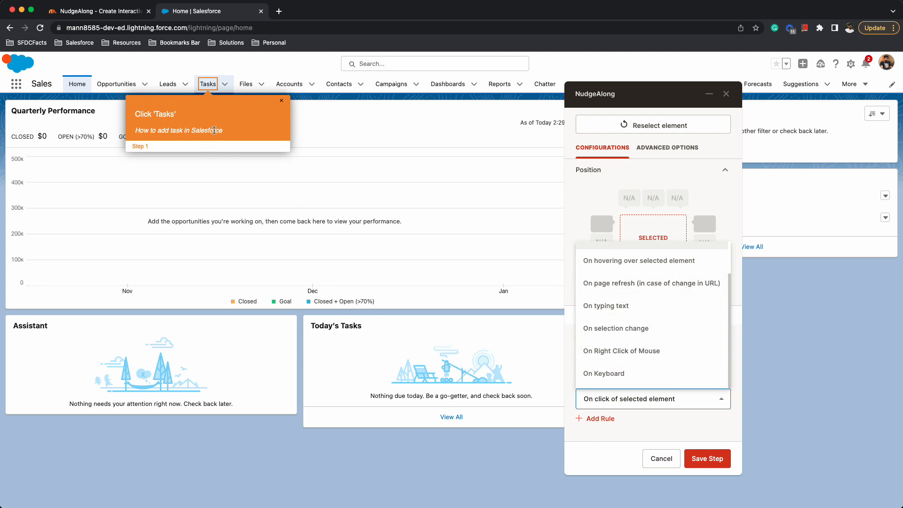
scroll(599, 287, "up", 2)
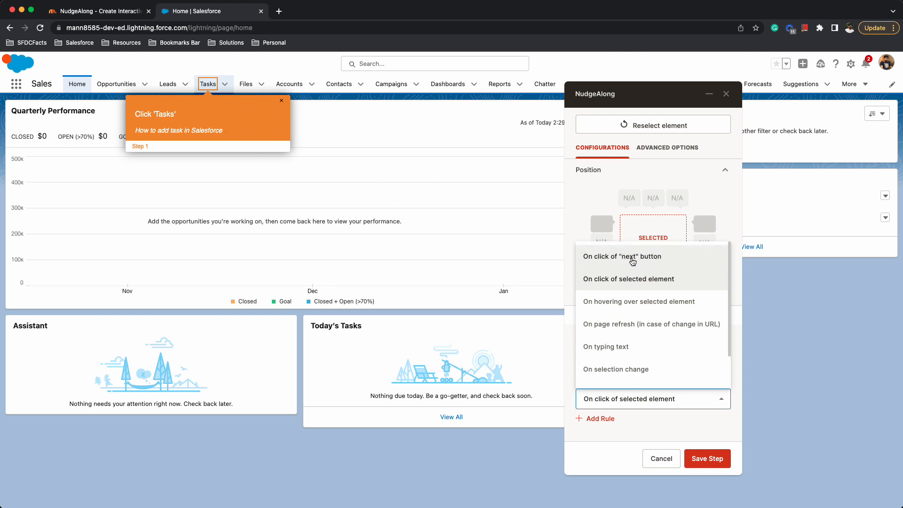
left_click(627, 259)
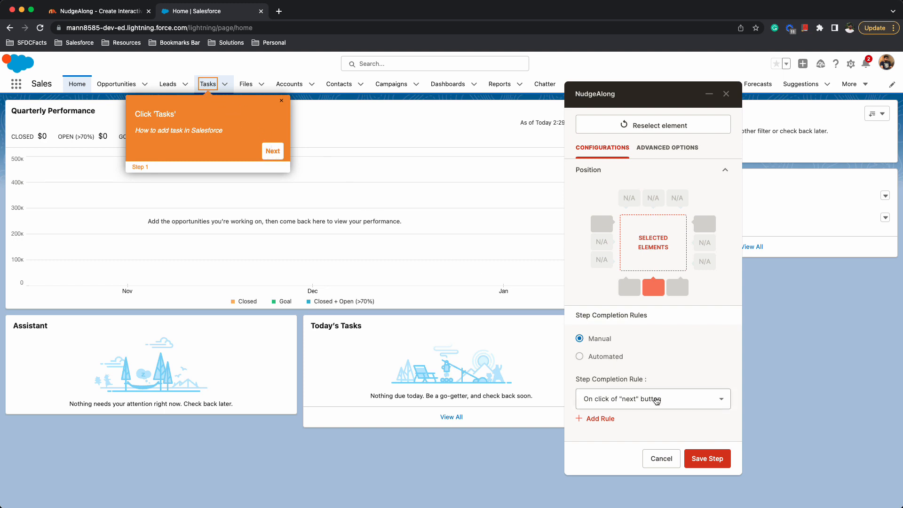
- Review the manual and automated completion rules for the Tasks step, keep Manual with On click of "next" button, and save the step
left_click(656, 401)
scroll(649, 343, "down", 2)
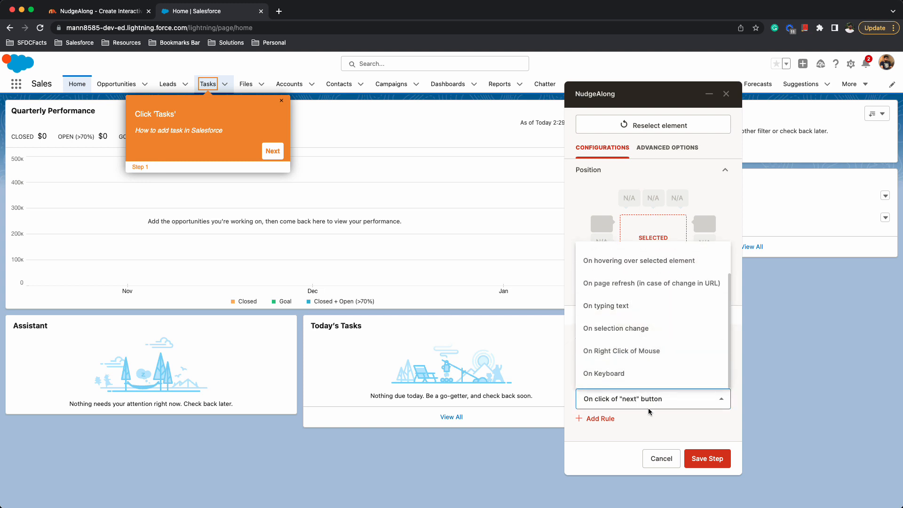
left_click(657, 437)
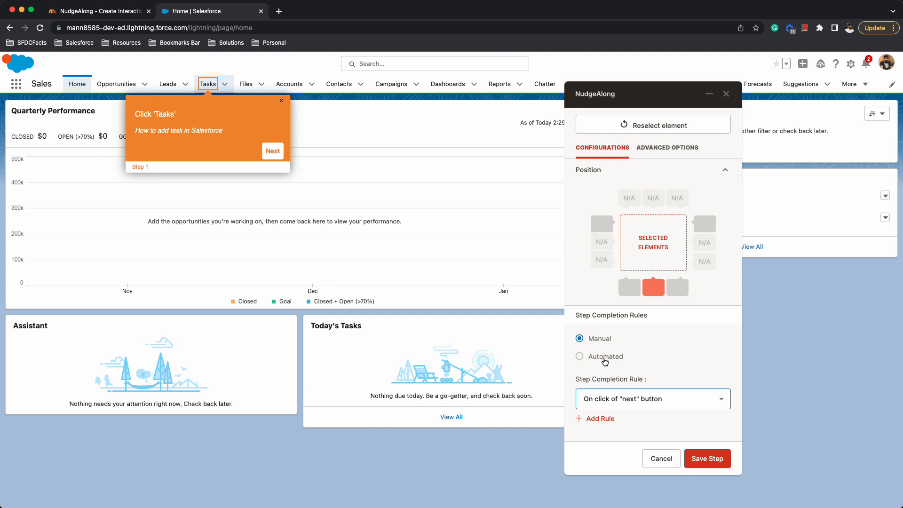
left_click(605, 359)
scroll(621, 345, "down", 1)
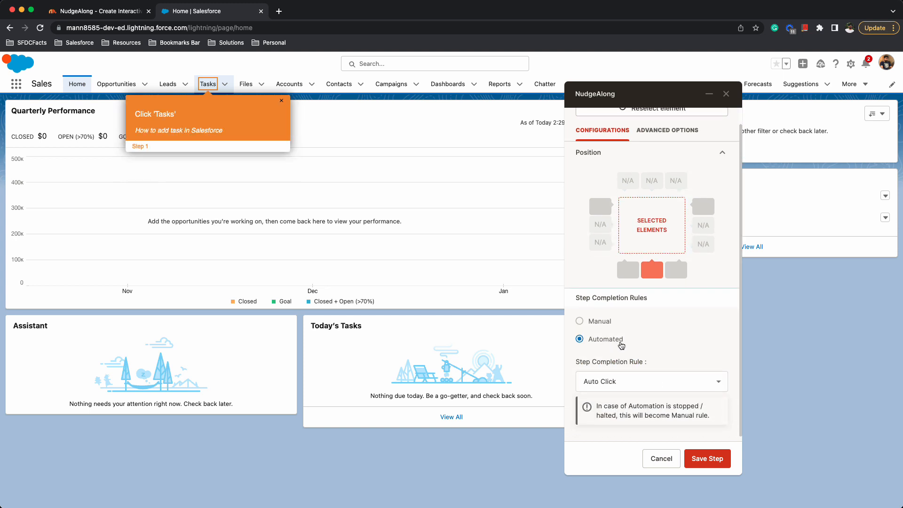
left_click(640, 382)
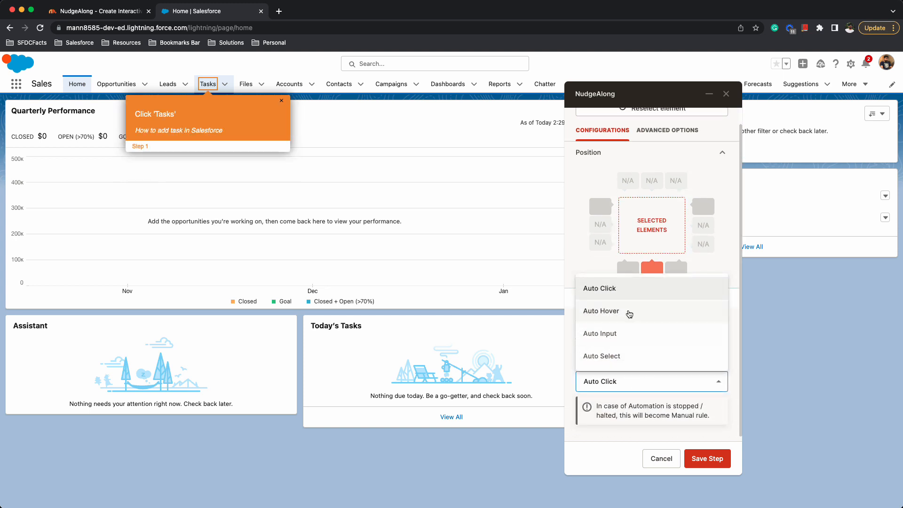
left_click(631, 410)
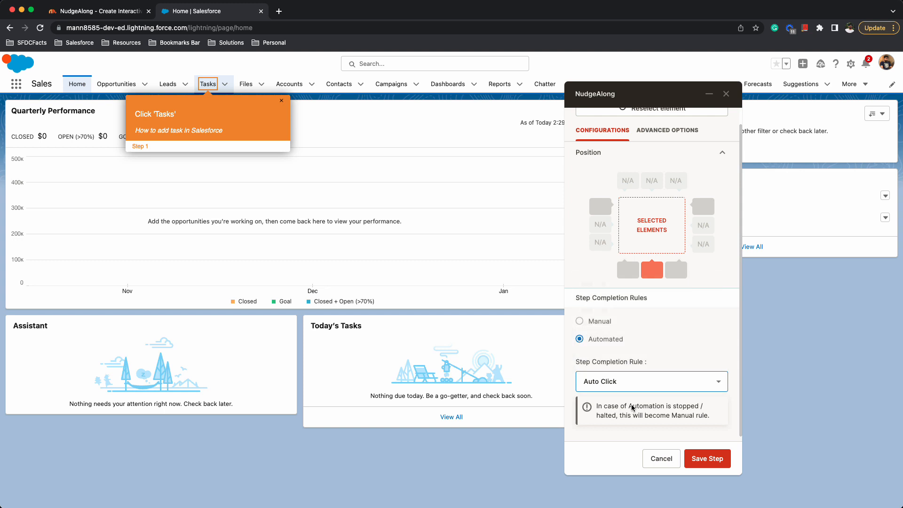
left_click(591, 322)
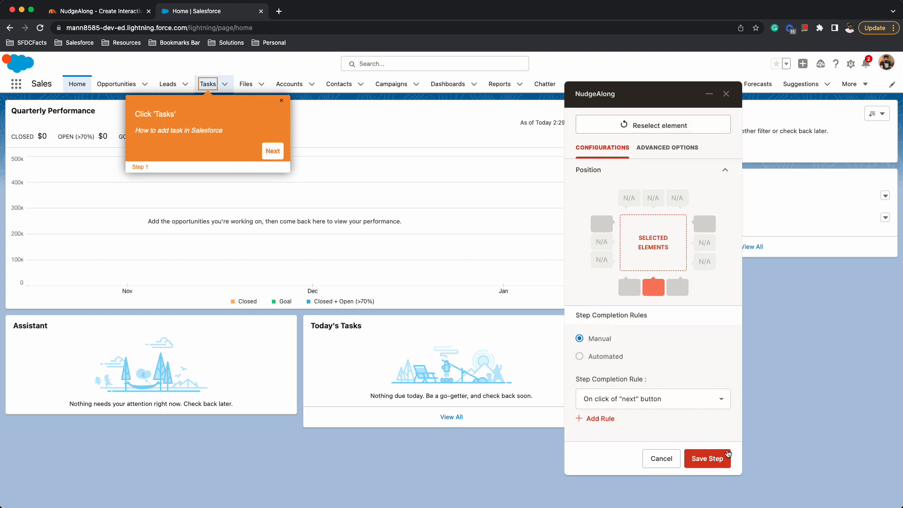
left_click(718, 464)
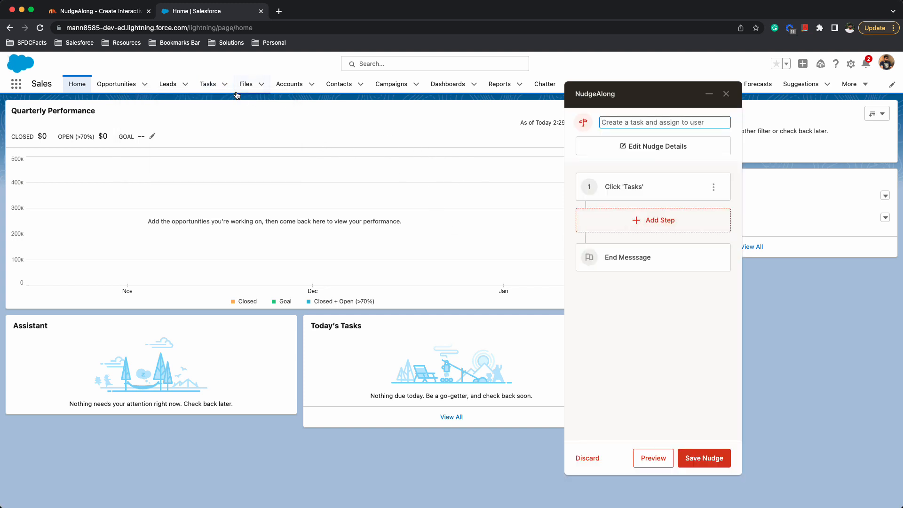
- Go to the Salesforce Tasks page, then add and save a second guide step targeting the list's Show more actions arrow
left_click(211, 90)
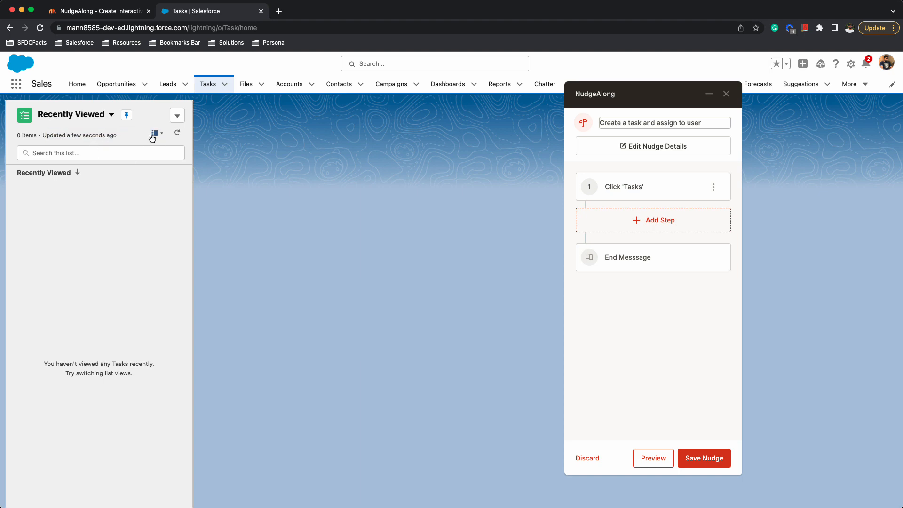
left_click(654, 227)
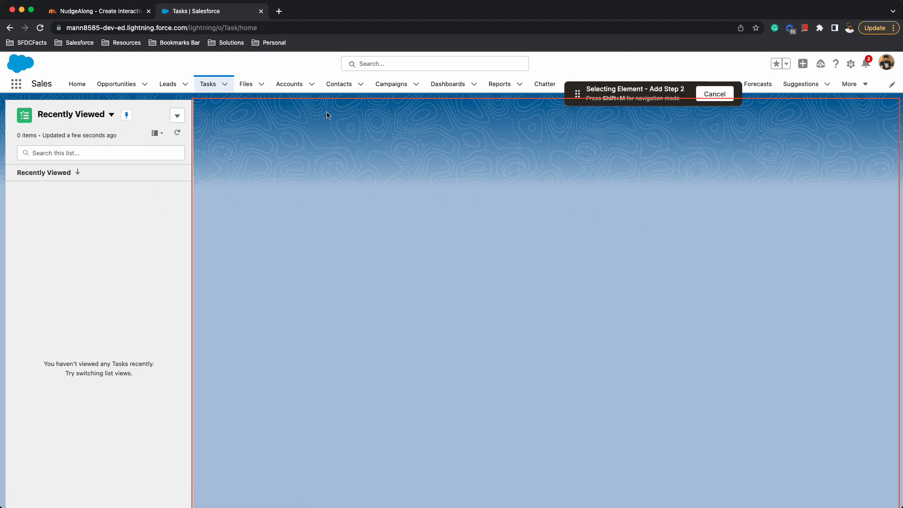
left_click(177, 117)
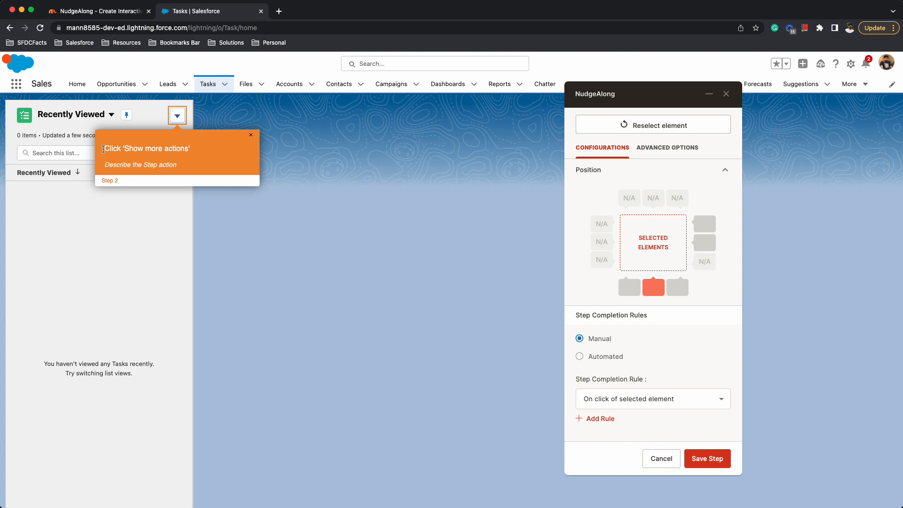
left_click(195, 148)
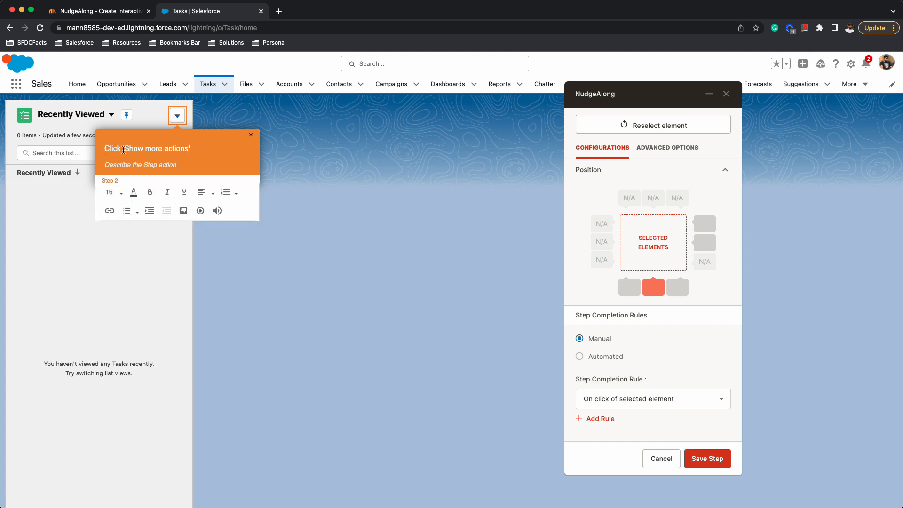
left_click(156, 149)
left_click_drag(186, 149, 152, 146)
left_click(133, 149)
left_click(706, 458)
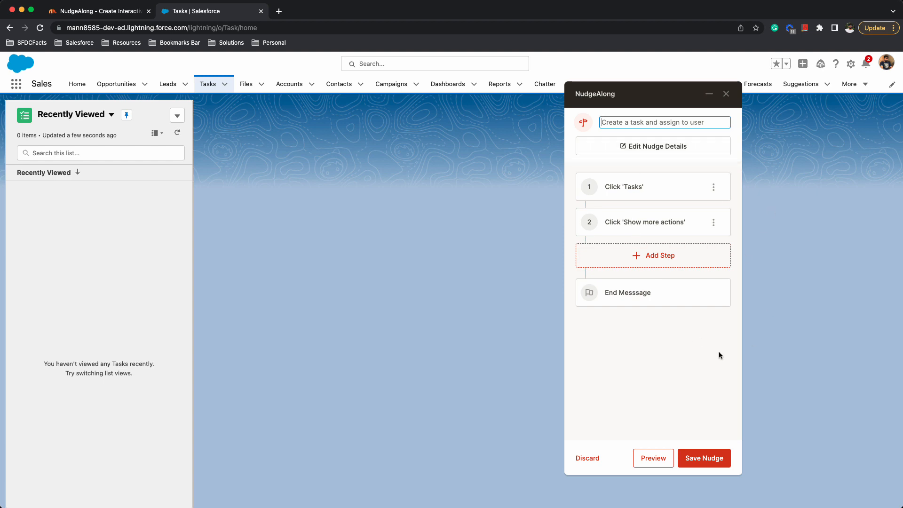
- Minimize NudgeAlong, reveal the New Task action, and save a third step targeting it with the popup centered on its right side
left_click(710, 96)
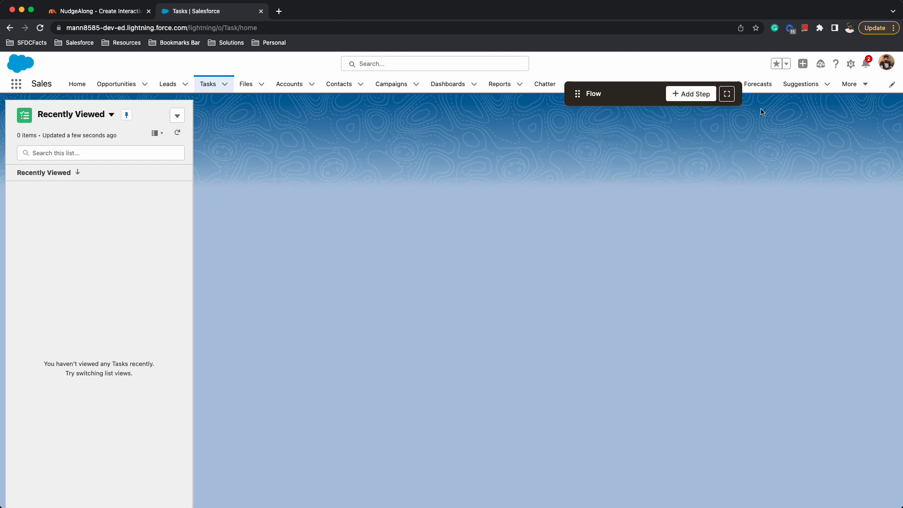
left_click(183, 118)
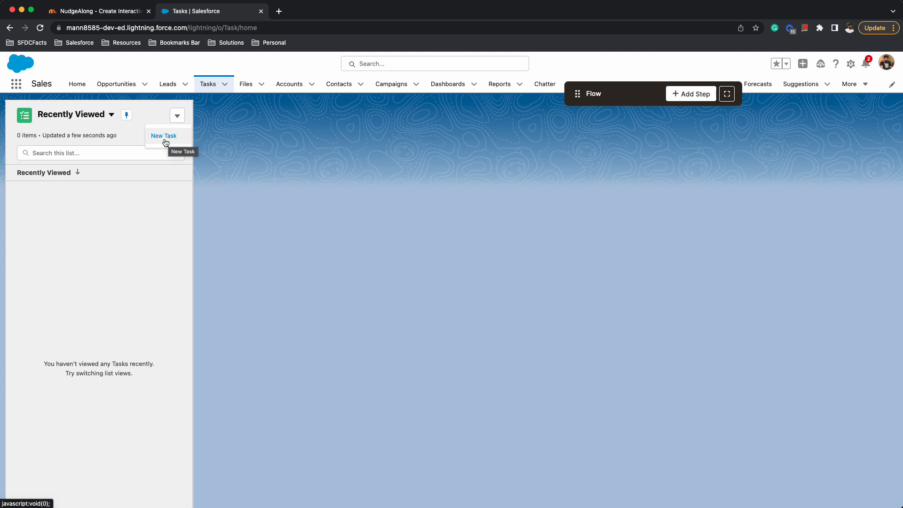
left_click(691, 94)
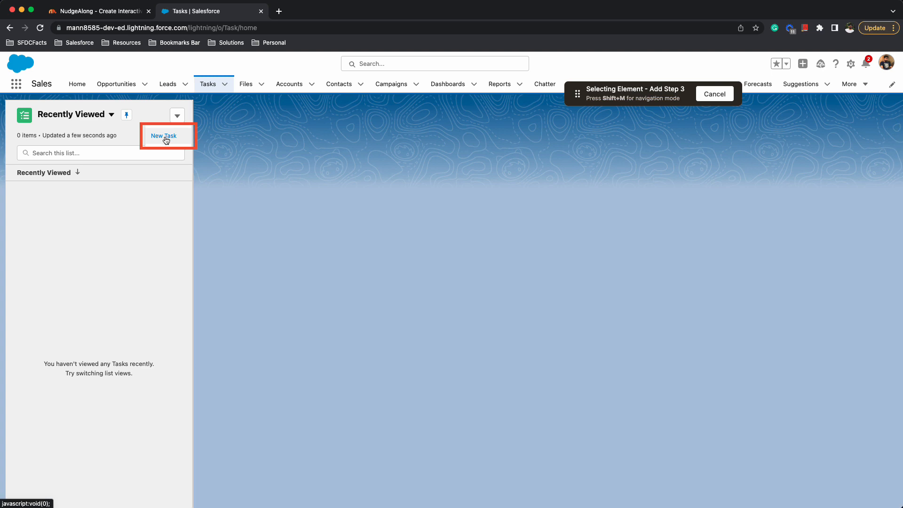
left_click(165, 138)
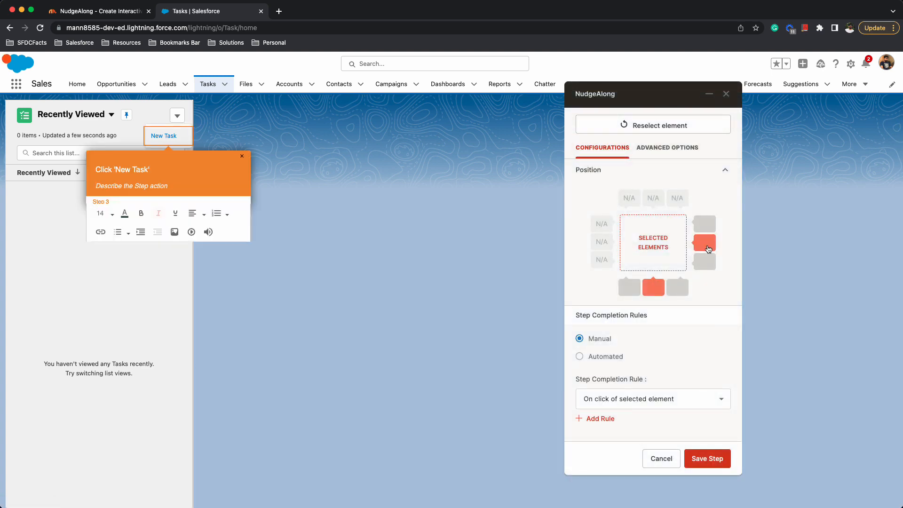
left_click(704, 244)
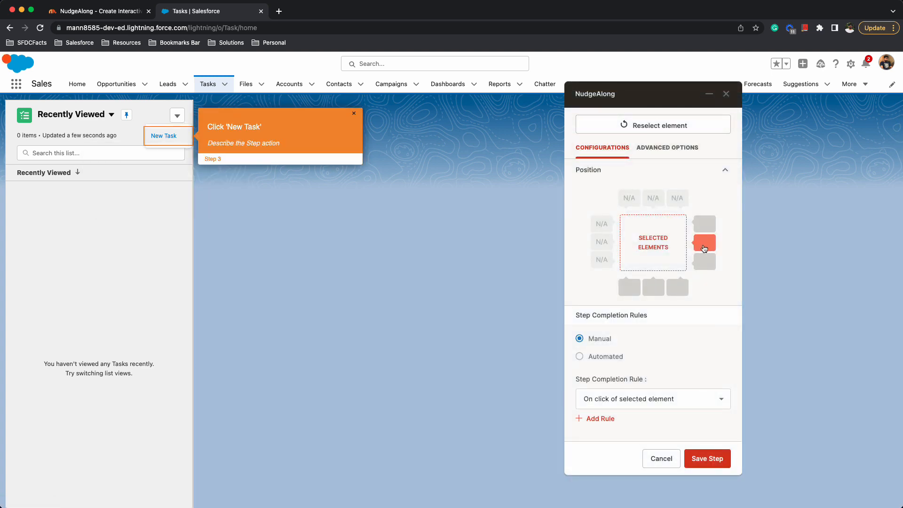
left_click(707, 459)
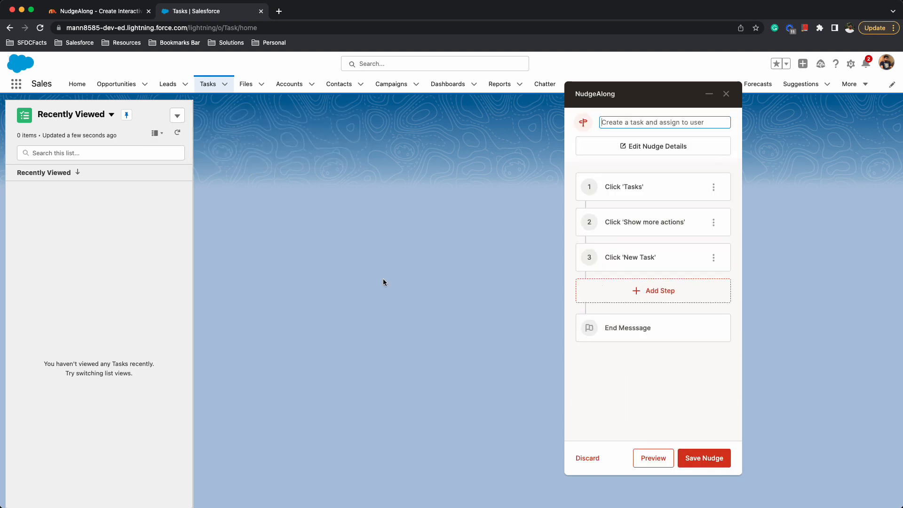
- Open the New Task form and add a fourth step on the Assigned To field titled "Select the assigned to user"
left_click(165, 136)
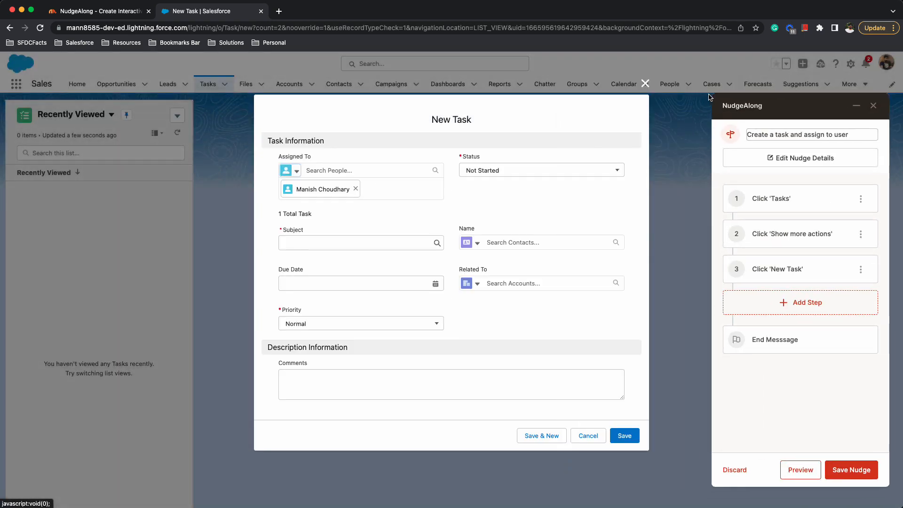
left_click(805, 302)
left_click(371, 187)
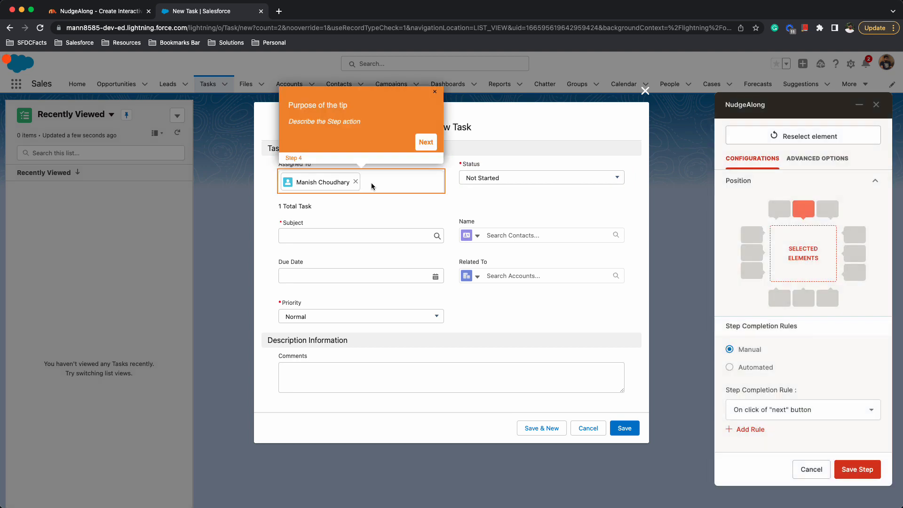
type("Select the assigned to user")
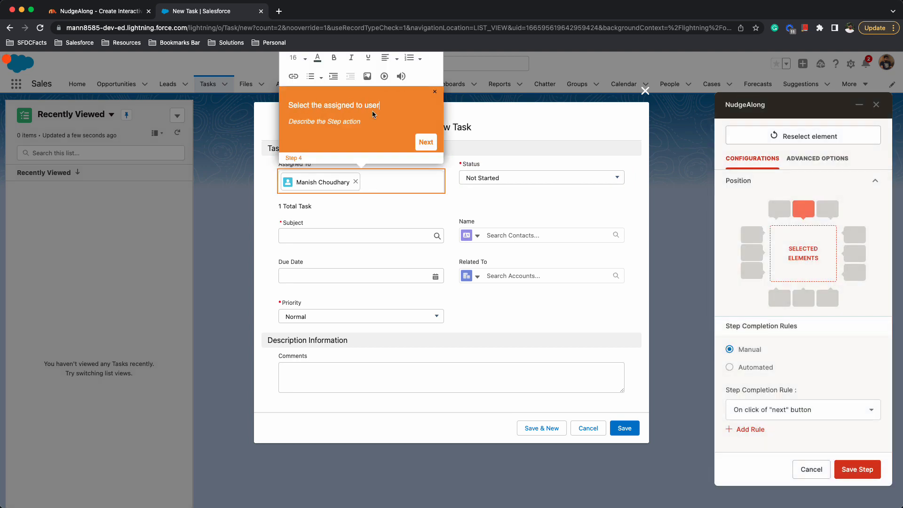
- Keep the On click of "next" button rule, place the popup centered on the left side of Assigned To, and save the step
left_click(794, 410)
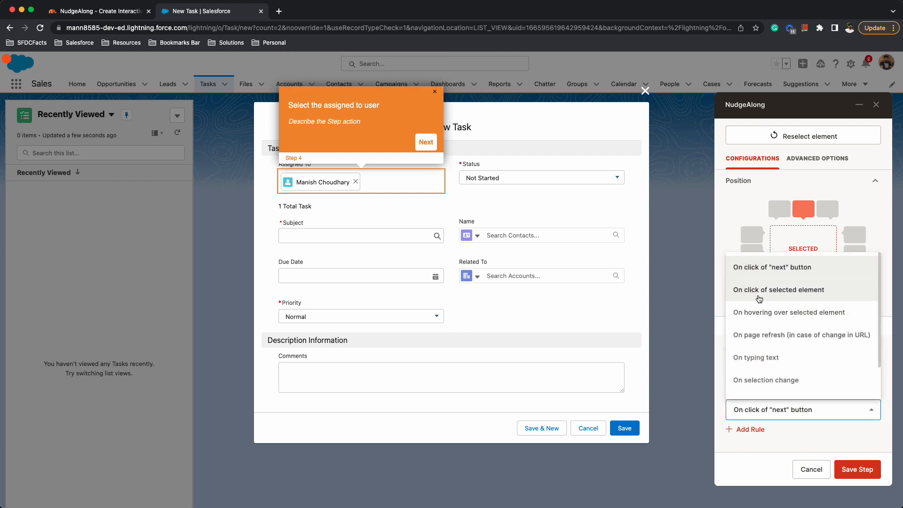
left_click(748, 410)
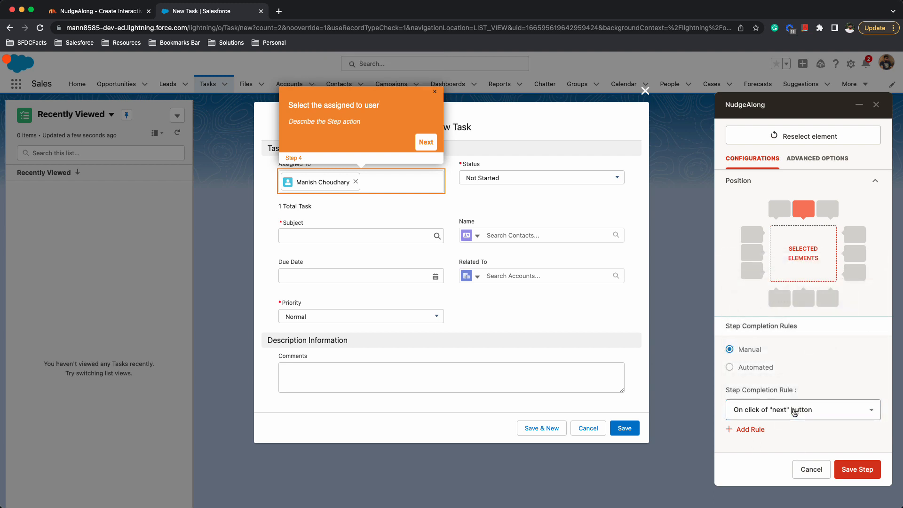
left_click(739, 413)
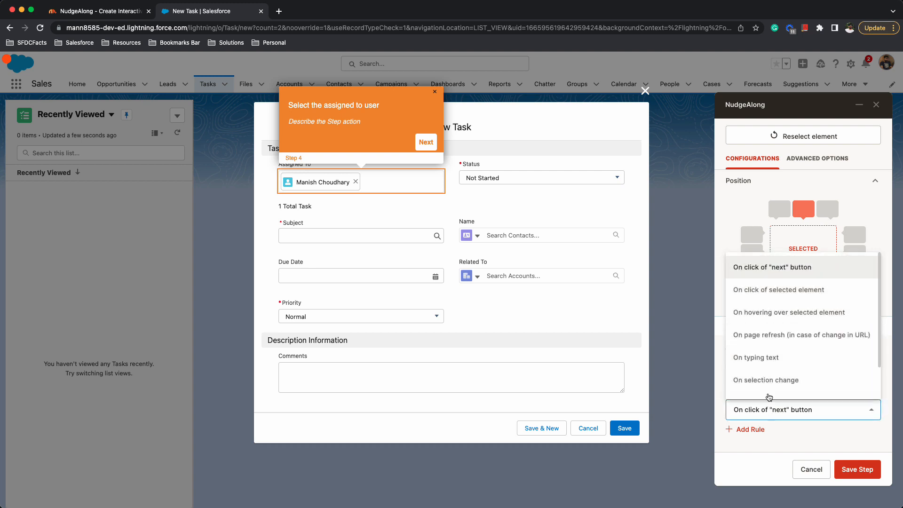
left_click(846, 440)
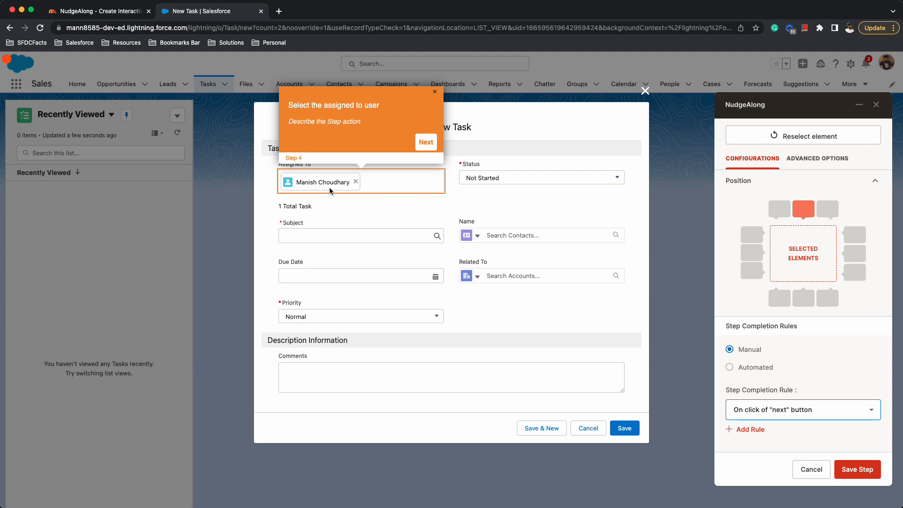
left_click(756, 260)
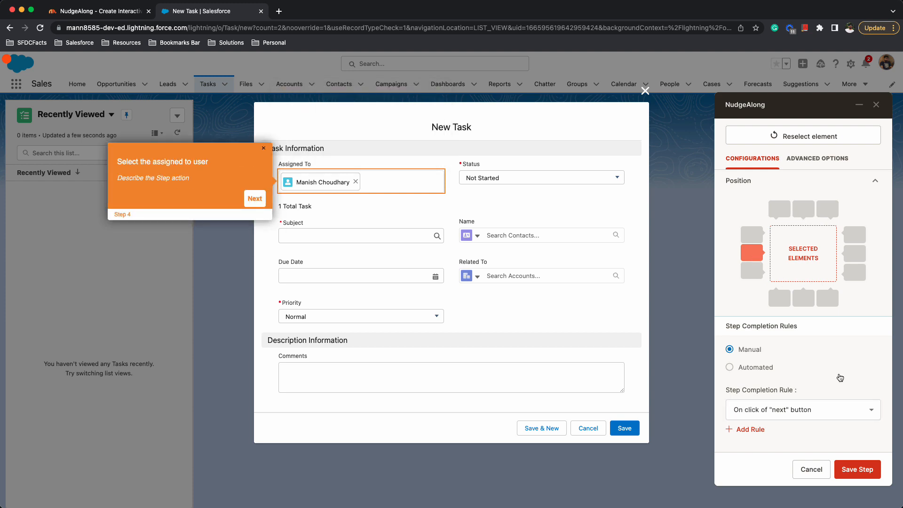
left_click(852, 471)
left_click(852, 471)
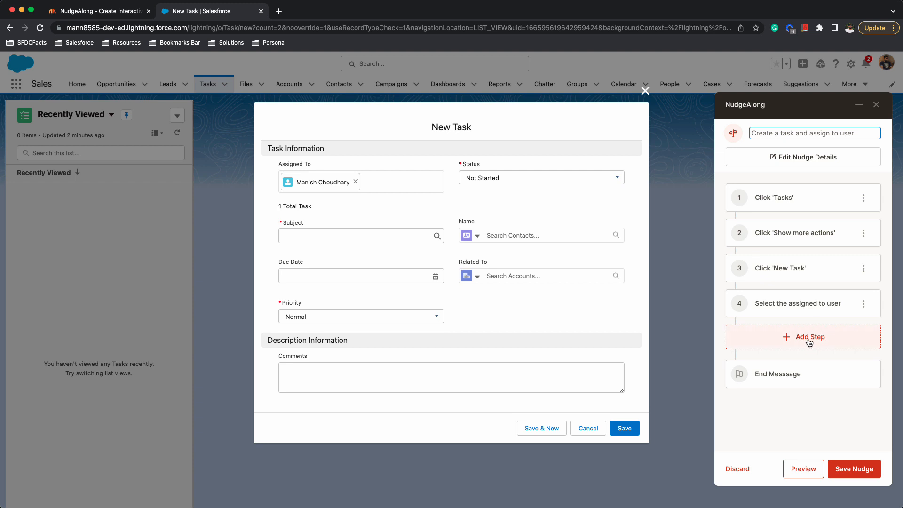
- Add a fifth guide step targeting the Subject field with the title "Add subject"
left_click(809, 337)
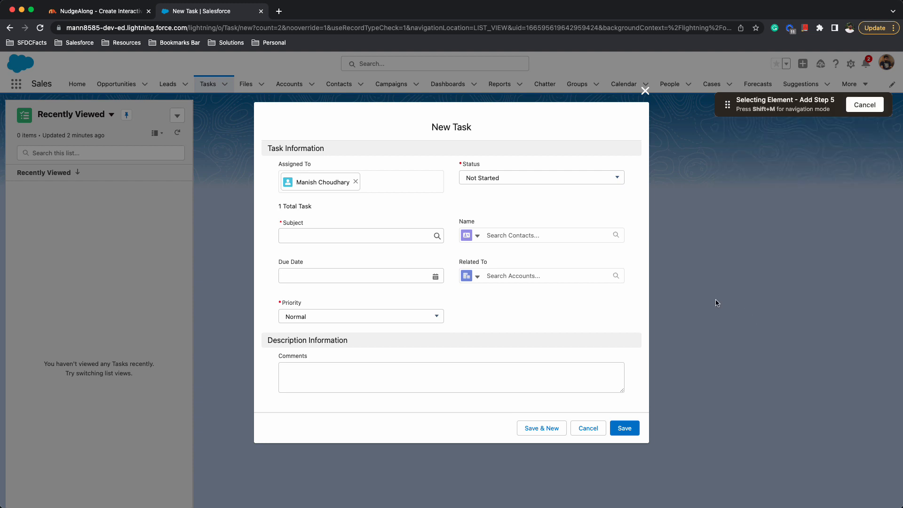
left_click(306, 236)
left_click(340, 186)
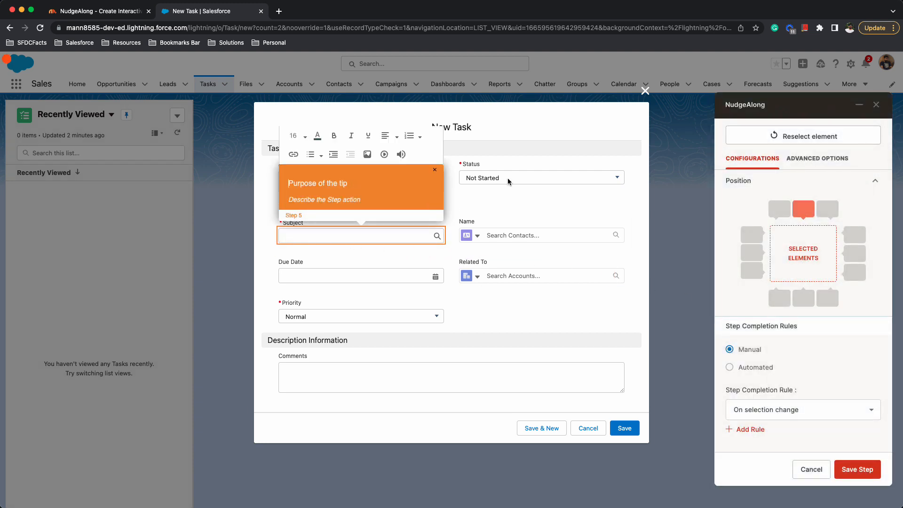
type("Add subject")
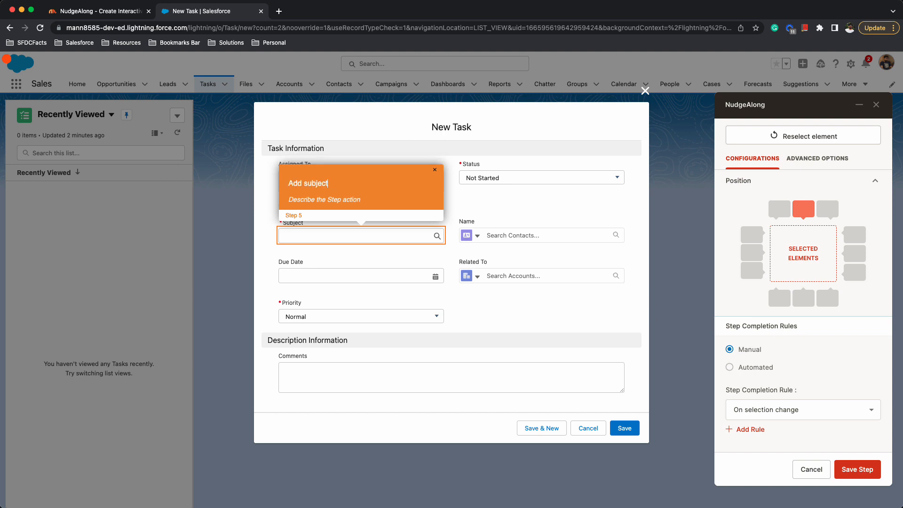
- Set the Subject step's completion rule to On typing text, center its popup on the field's left side, and save it
left_click(816, 413)
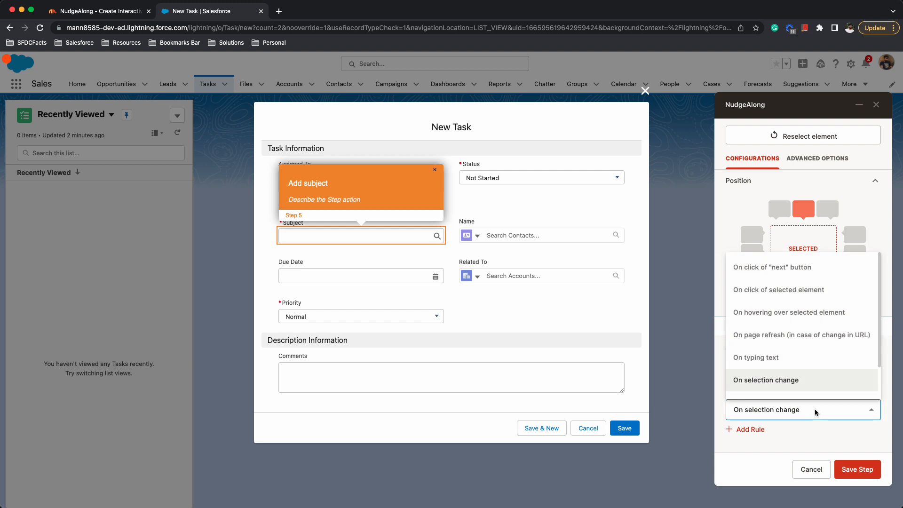
left_click(750, 358)
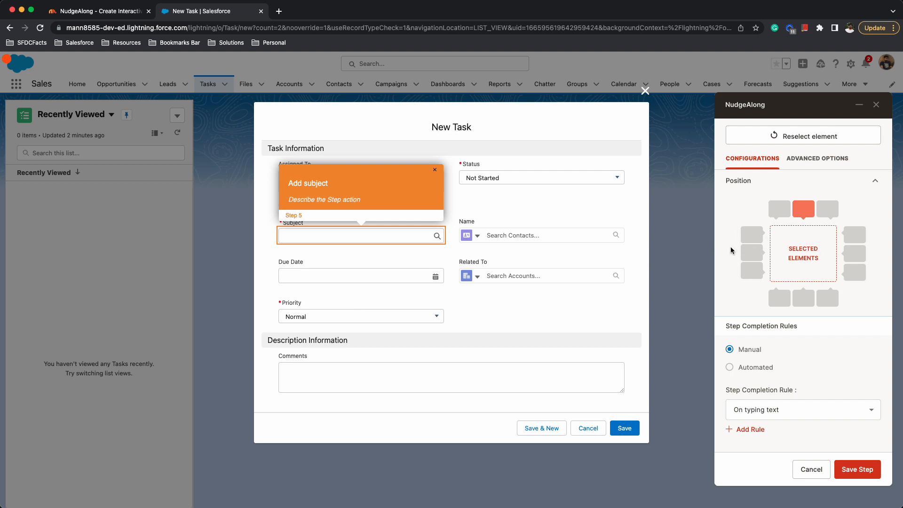
left_click(753, 253)
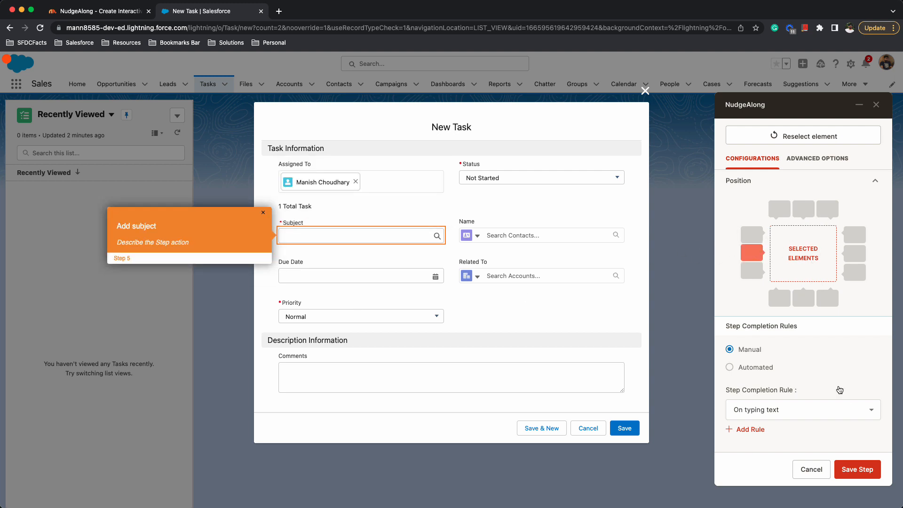
left_click(858, 469)
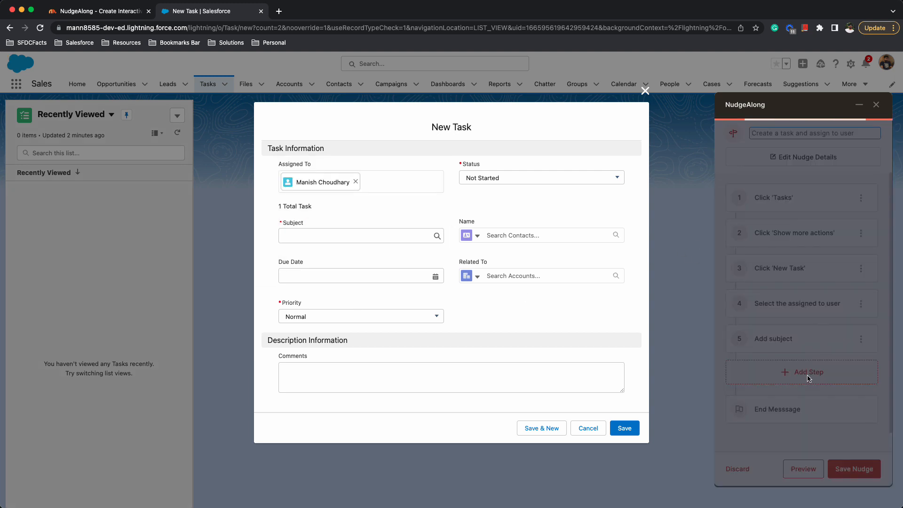
- Add a sixth guide step targeting the Priority field with the title "Select priority"
left_click(814, 388)
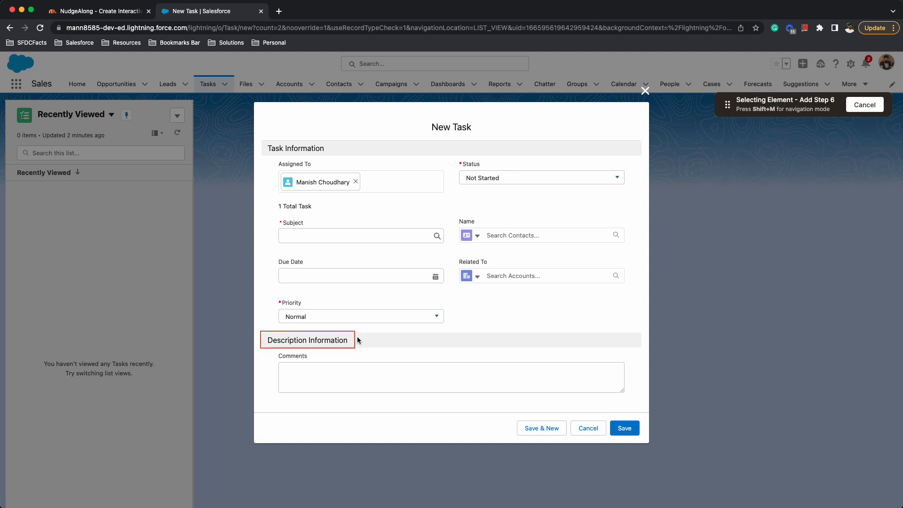
left_click(308, 318)
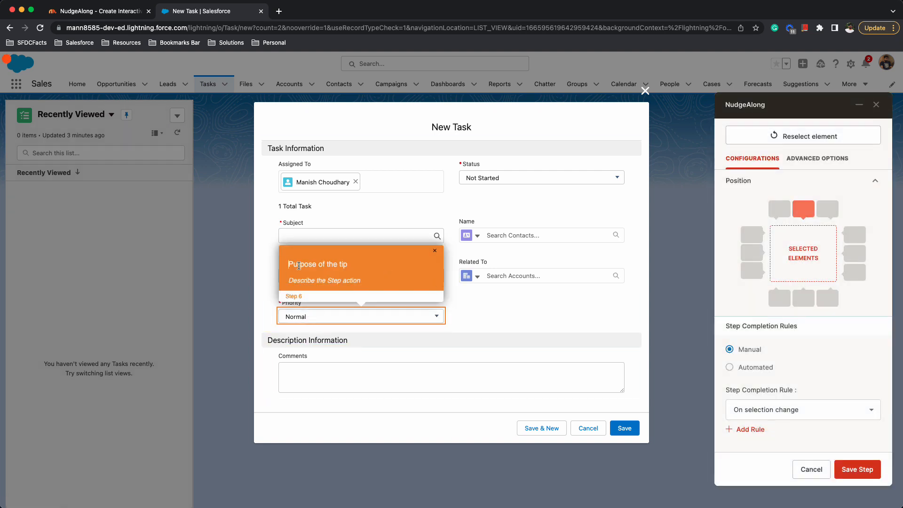
left_click(300, 266)
type("Sek")
type("lect")
type(" priority")
- Center the Priority popup on the field's left side, set its completion rule to On click of selected element, and save the step
left_click(752, 252)
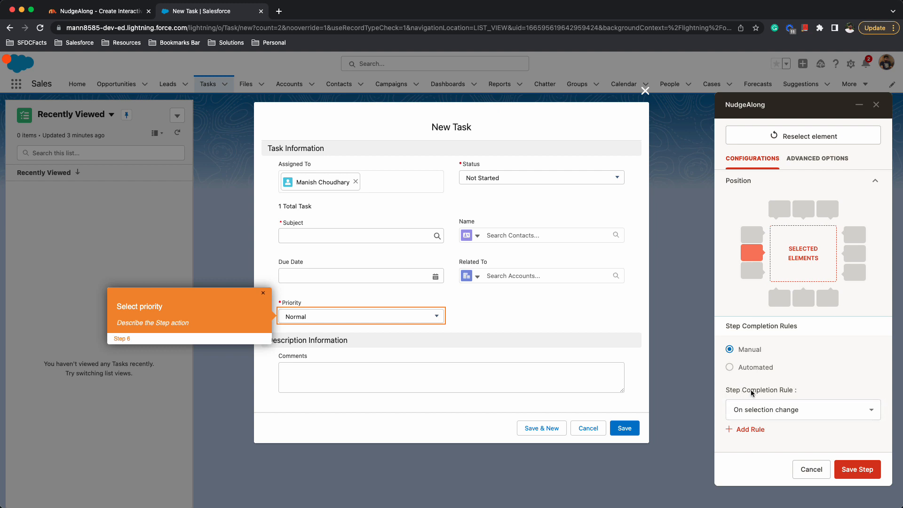
left_click(819, 414)
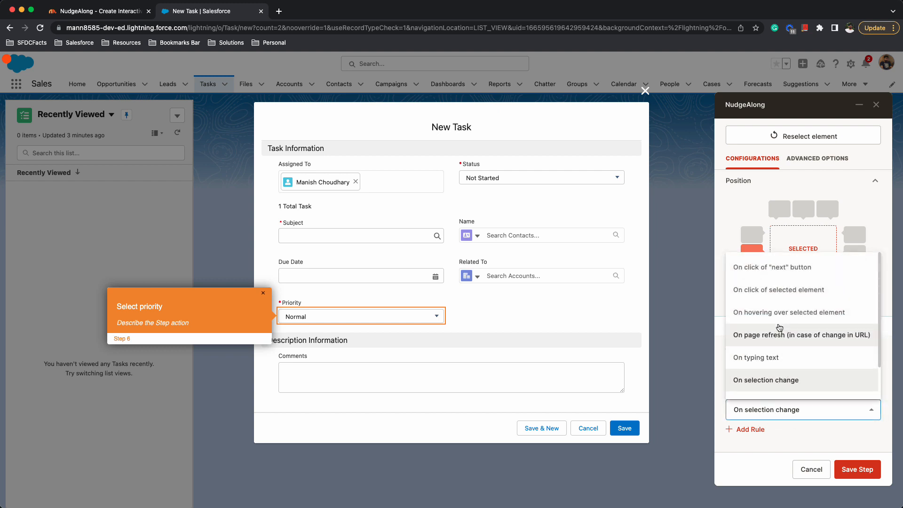
left_click(753, 294)
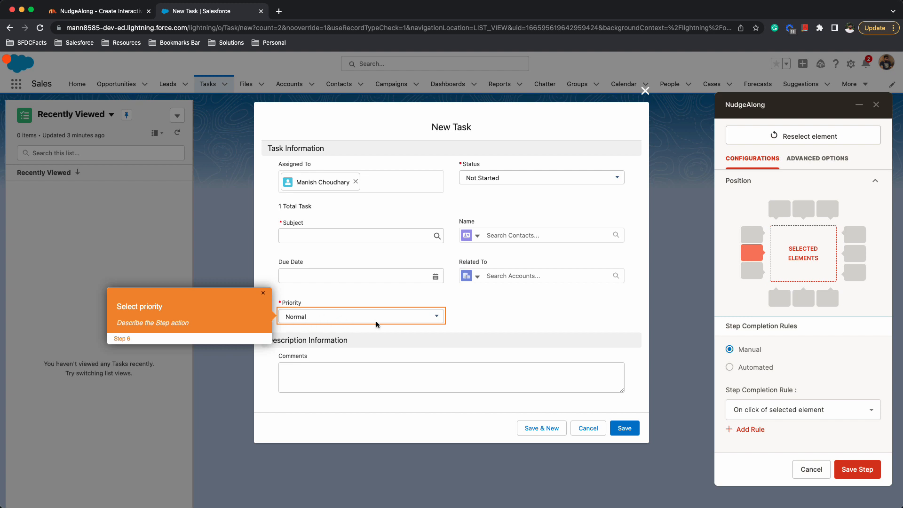
left_click(863, 470)
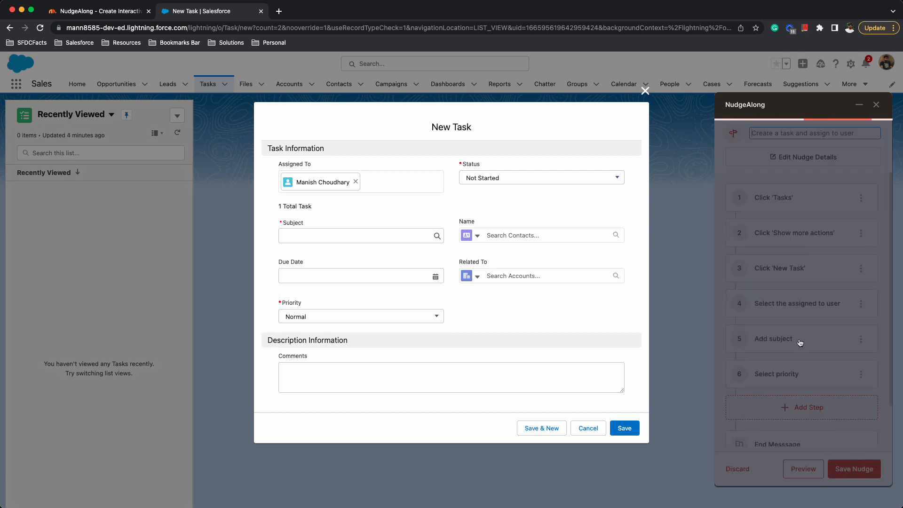
- Add a seventh guide step on the task form's Save button with its default settings, and save the whole nudge
left_click(791, 409)
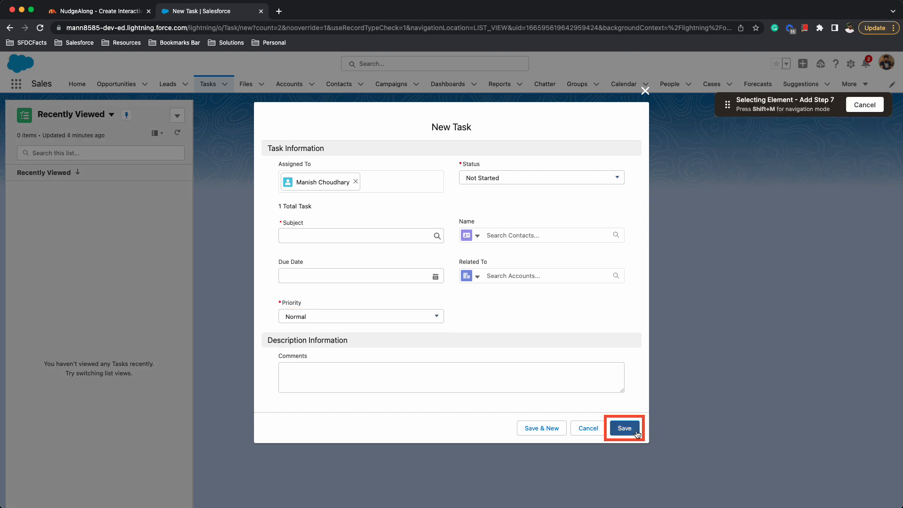
left_click(614, 433)
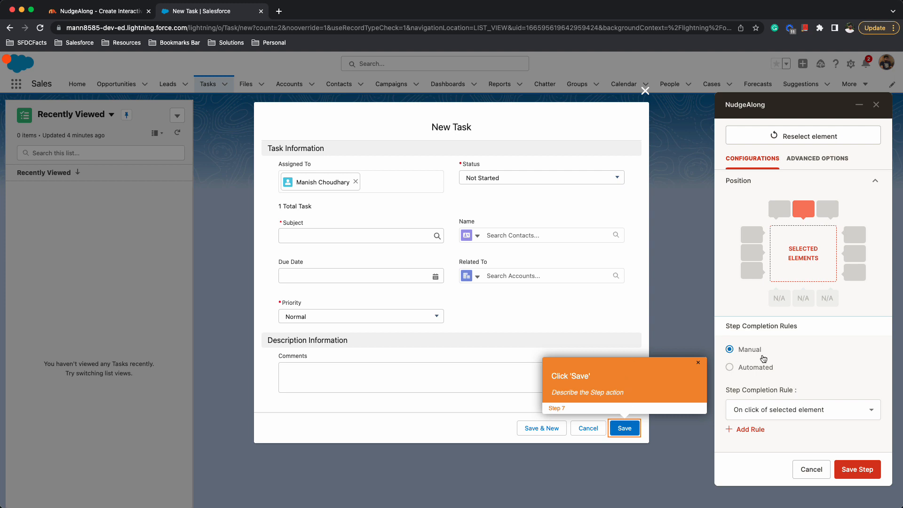
left_click(865, 470)
left_click(861, 472)
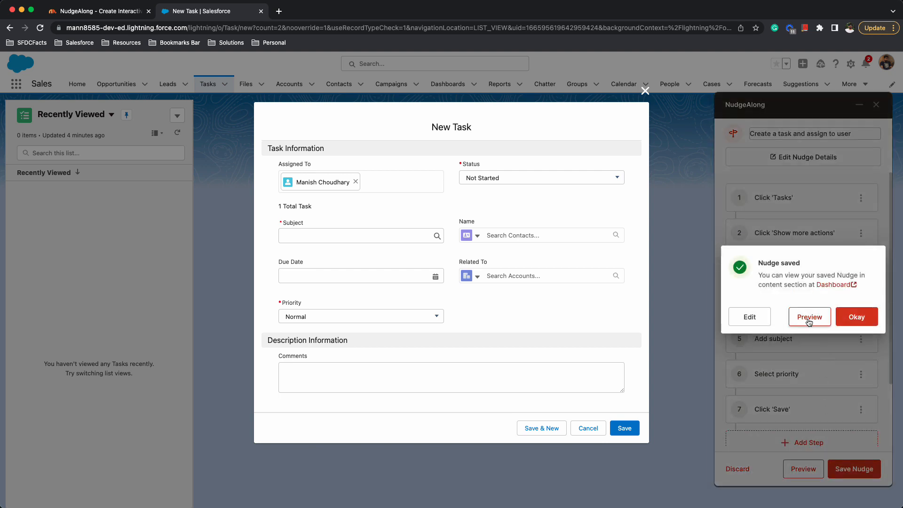
- Preview the saved nudge and follow its first three steps through Tasks to the New Task form
left_click(809, 318)
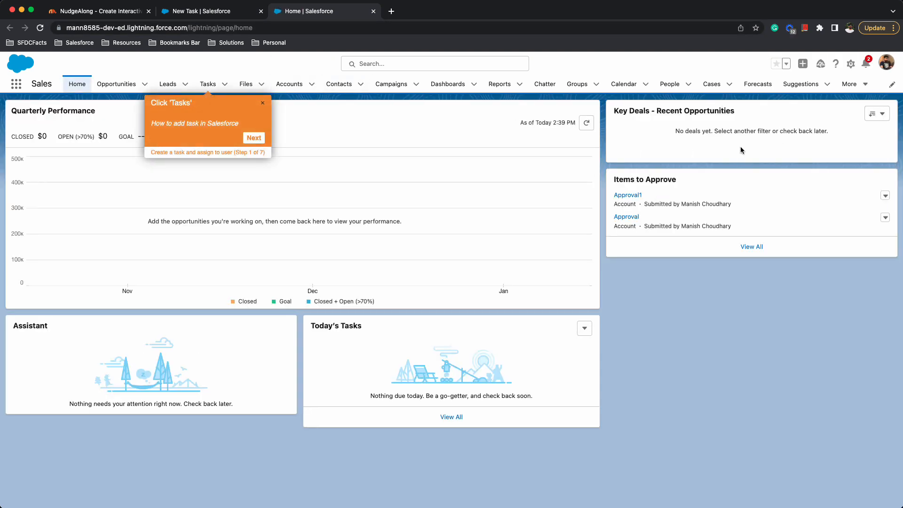
left_click(207, 85)
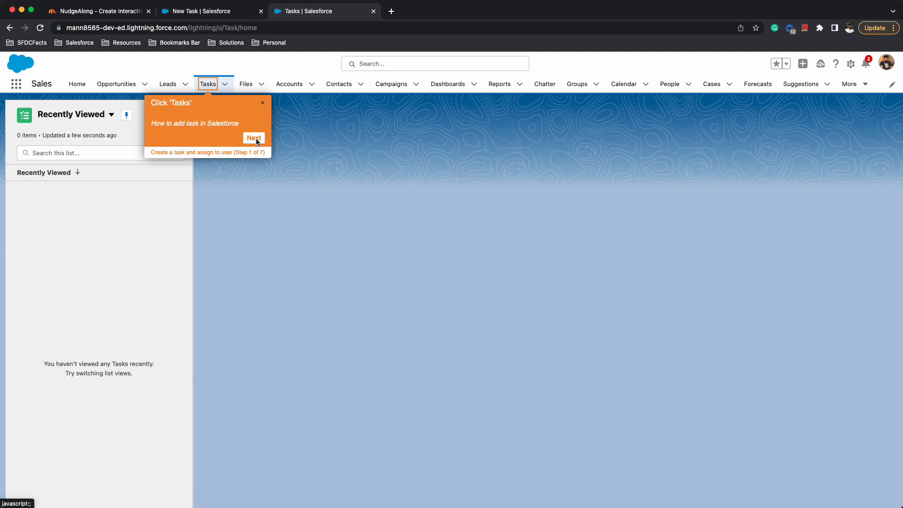
left_click(255, 139)
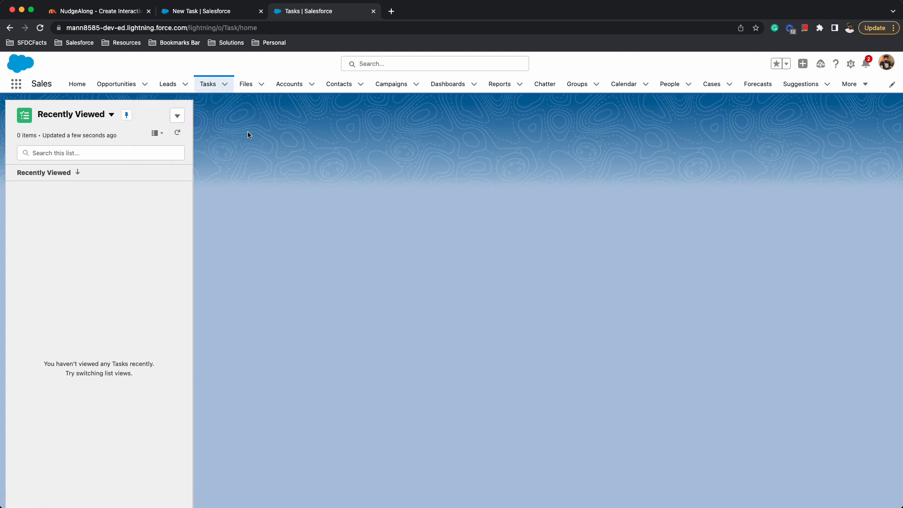
left_click(177, 117)
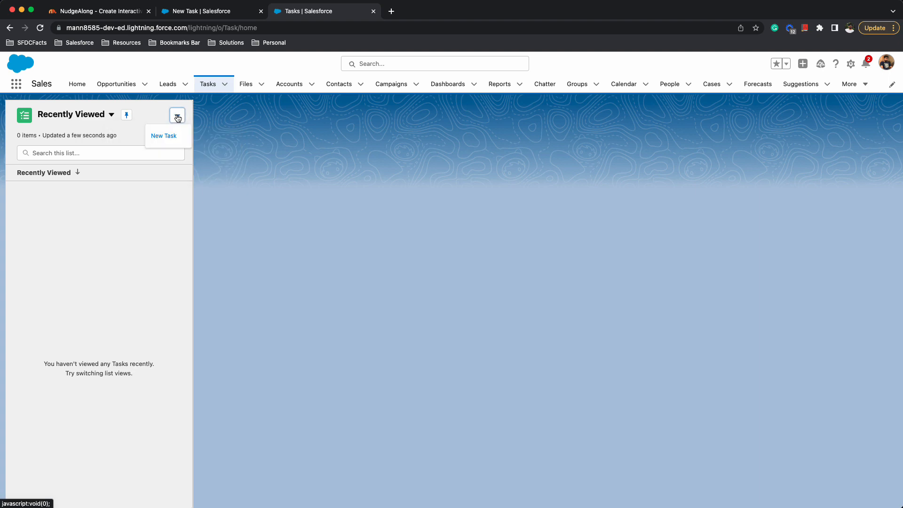
left_click(164, 137)
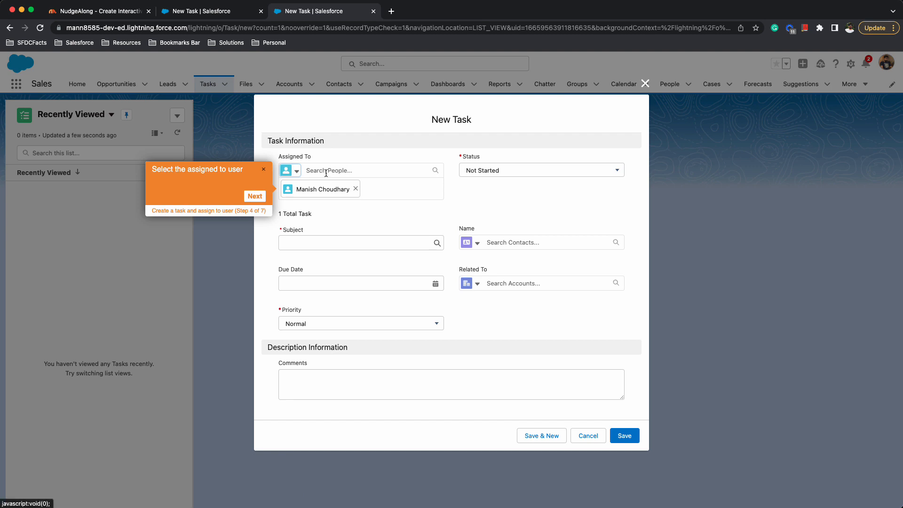
- Follow the preview past the Assigned To step without changing the assignee, and set the task's subject to Call
left_click(326, 173)
left_click(255, 196)
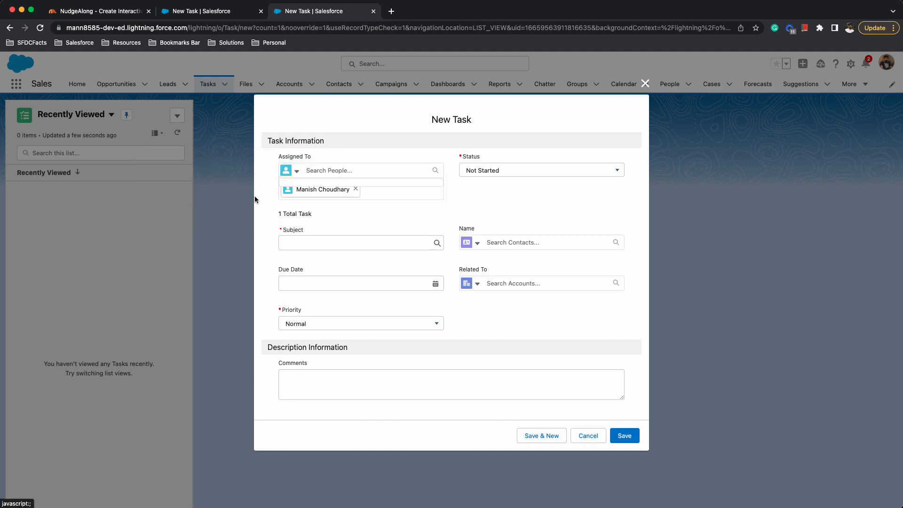
left_click(317, 235)
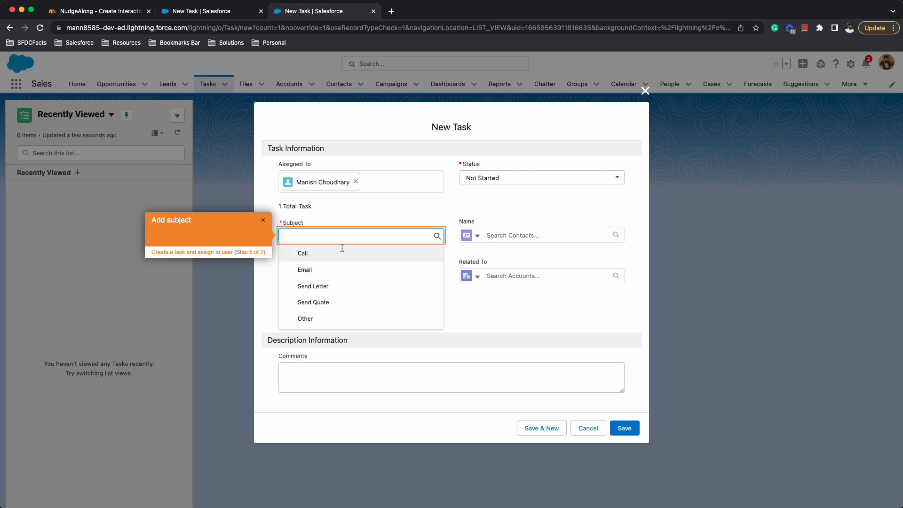
type("Call")
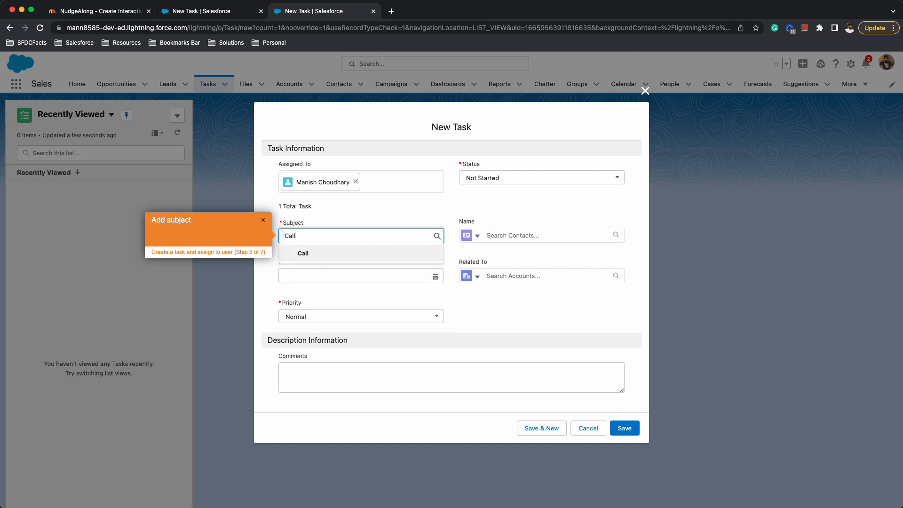
left_click(347, 254)
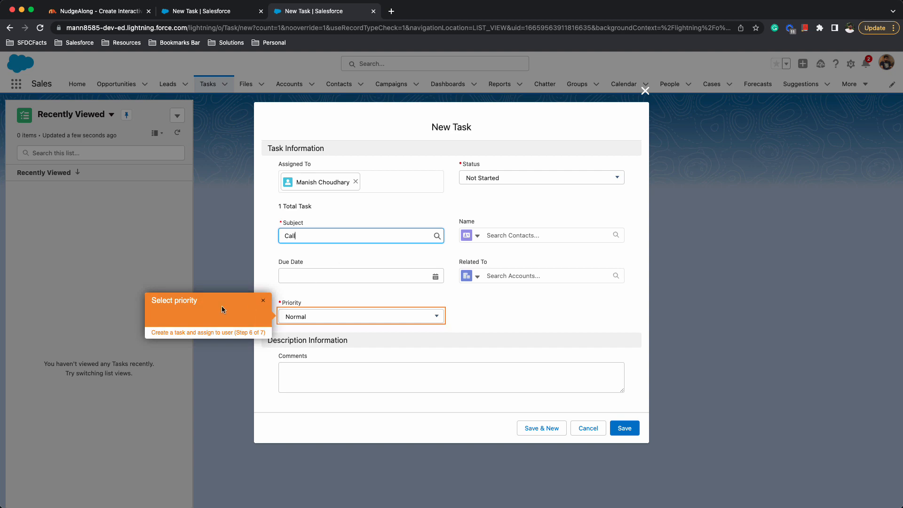
- Complete the preview by keeping the Normal priority and saving the task, and highlight the completion message
left_click(302, 321)
left_click(341, 366)
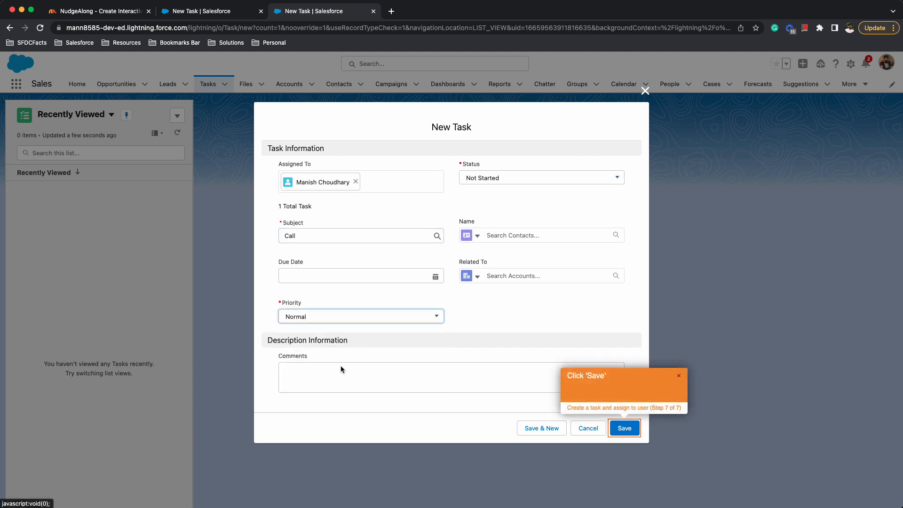
left_click(624, 428)
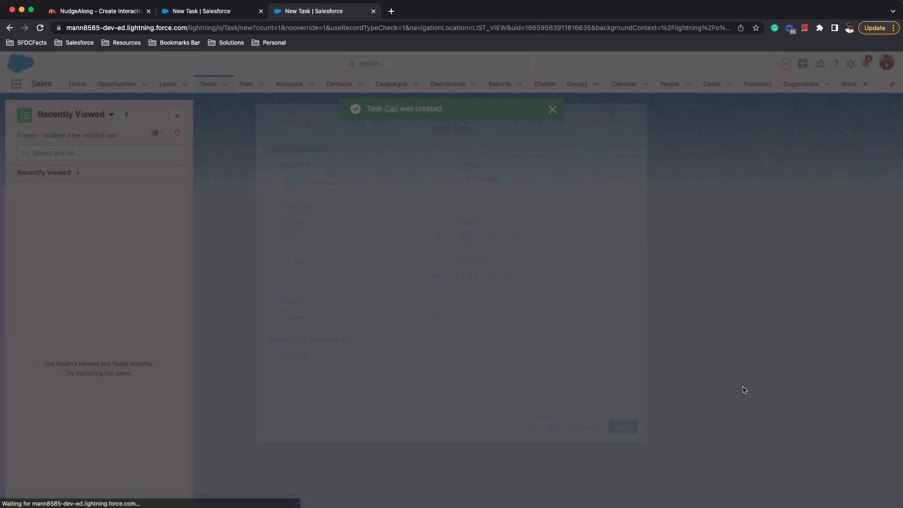
left_click_drag(386, 255, 508, 259)
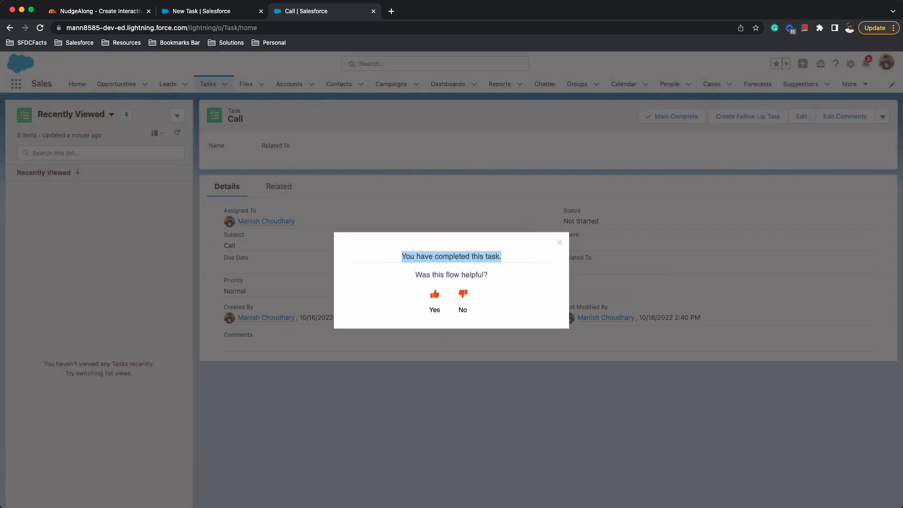
- Switch to the NudgeAlong site, open the "Create a task and assign to user" nudge, and make it public
left_click(107, 14)
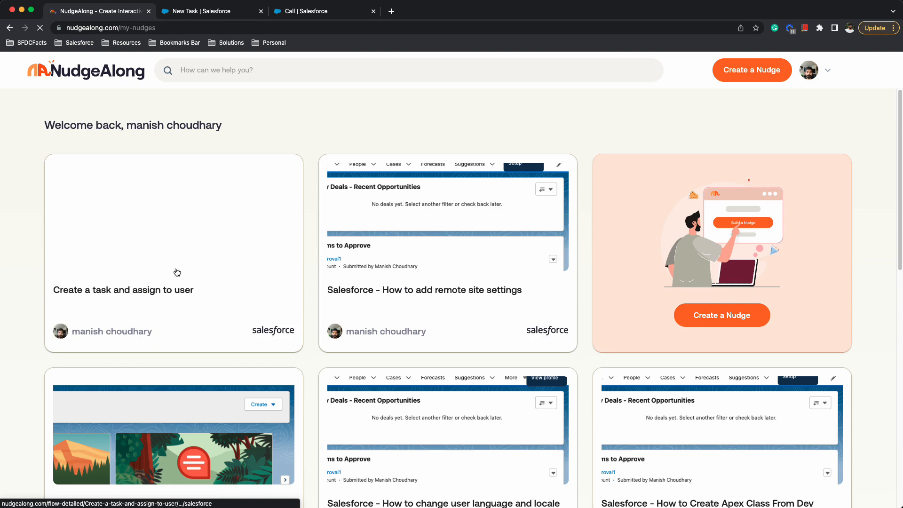
left_click(143, 257)
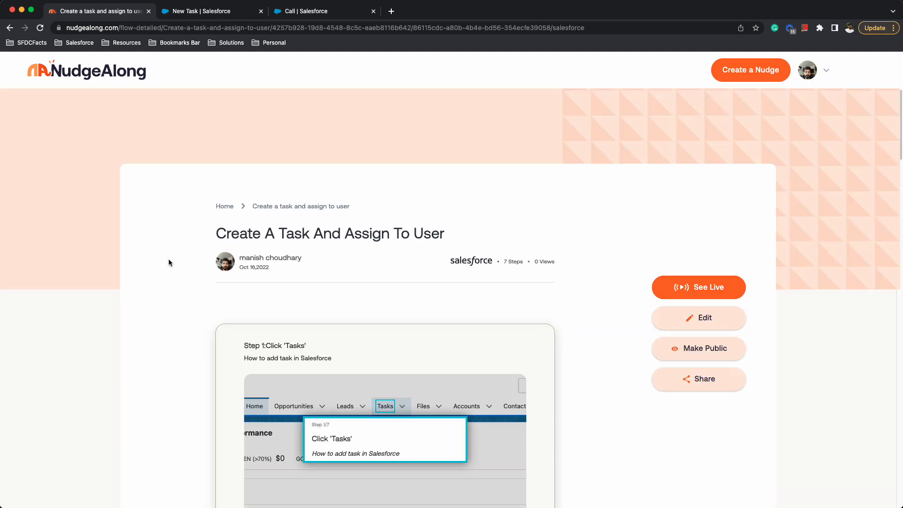
left_click(704, 350)
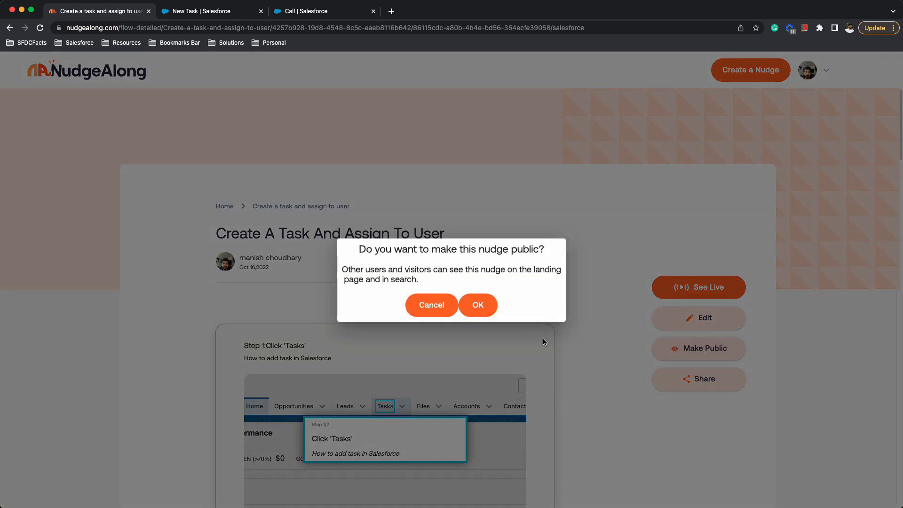
left_click(476, 305)
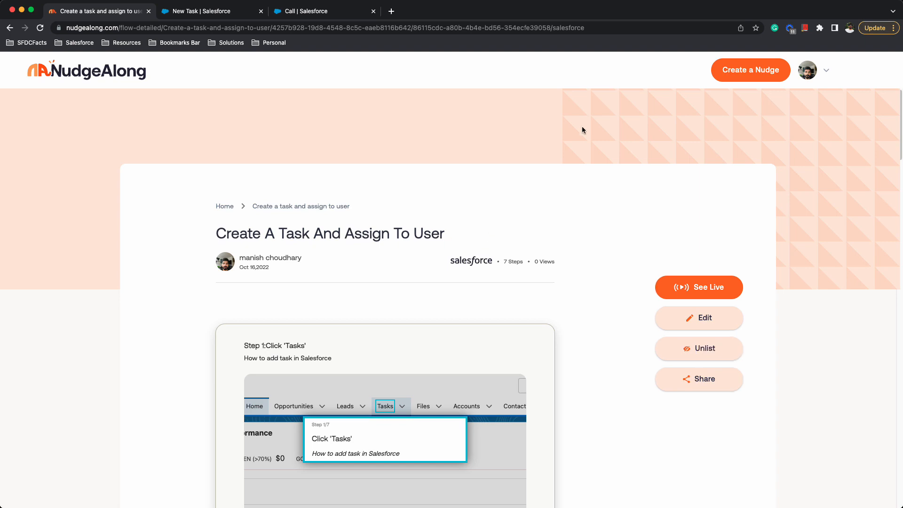
- Open nudgealong.com in an incognito window and look for the published nudge in the public content library
key("super+shift+n")
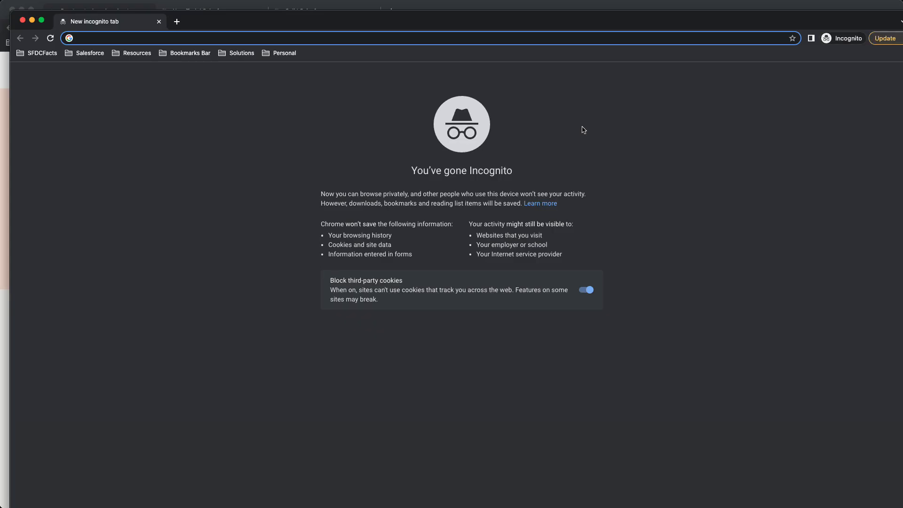
type("nudgealong.com")
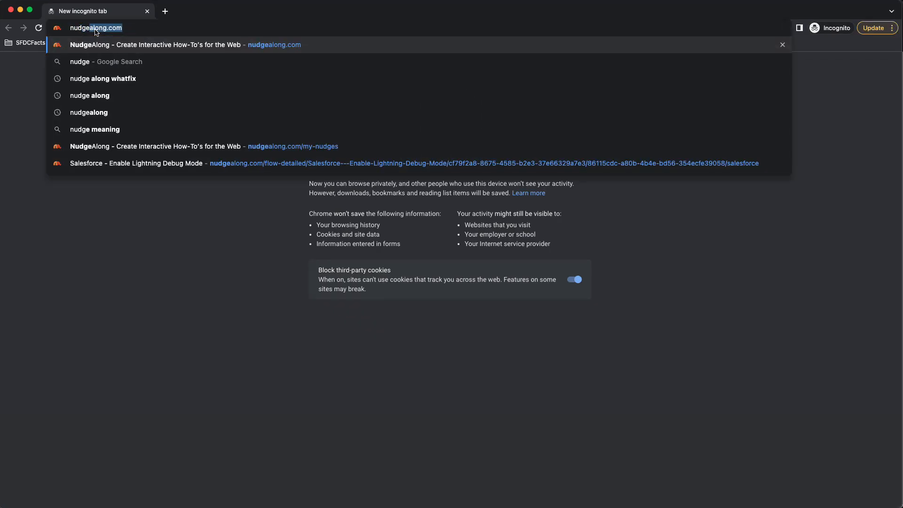
key("Return")
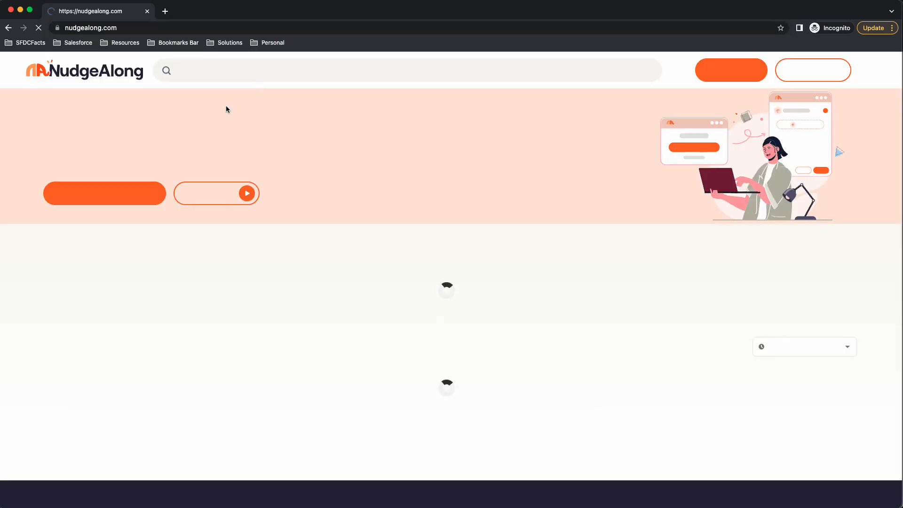
scroll(237, 278, "down", 5)
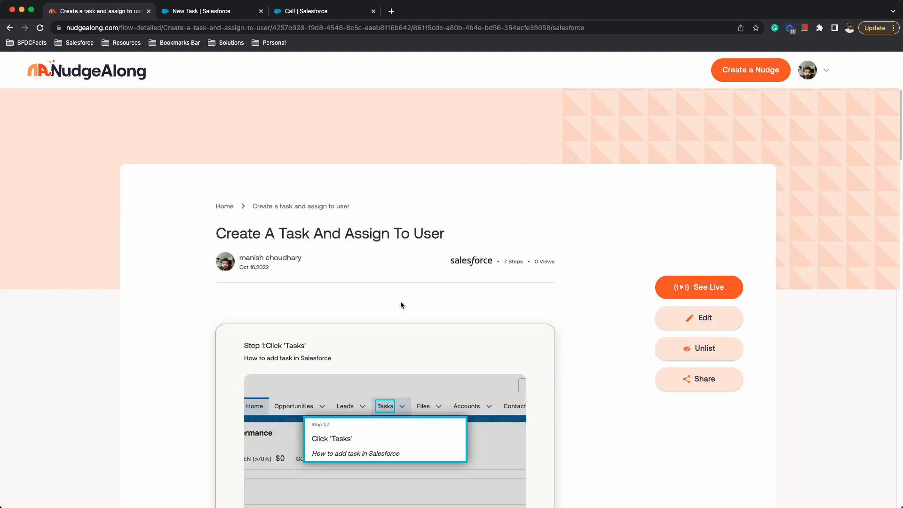
- Unlist the nudge and reload the public library in the incognito window to check whether it is still listed
left_click(699, 348)
left_click(477, 300)
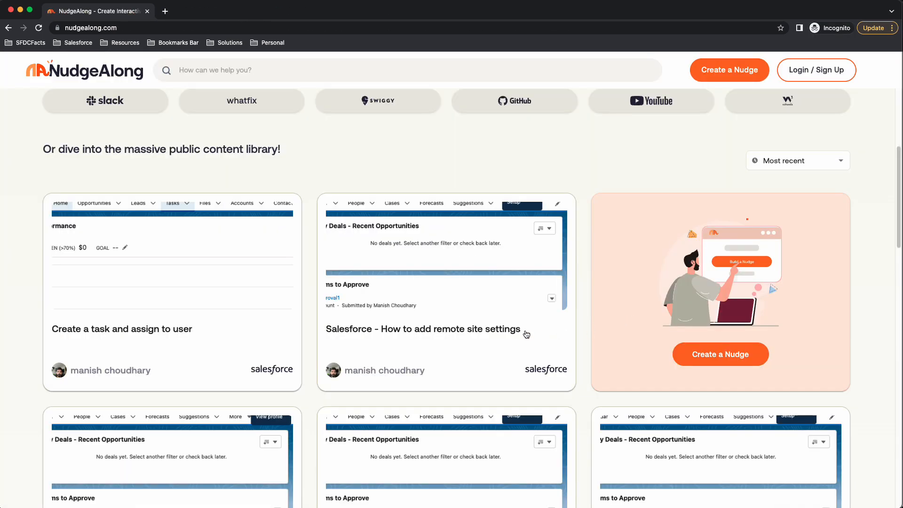
key("super+r")
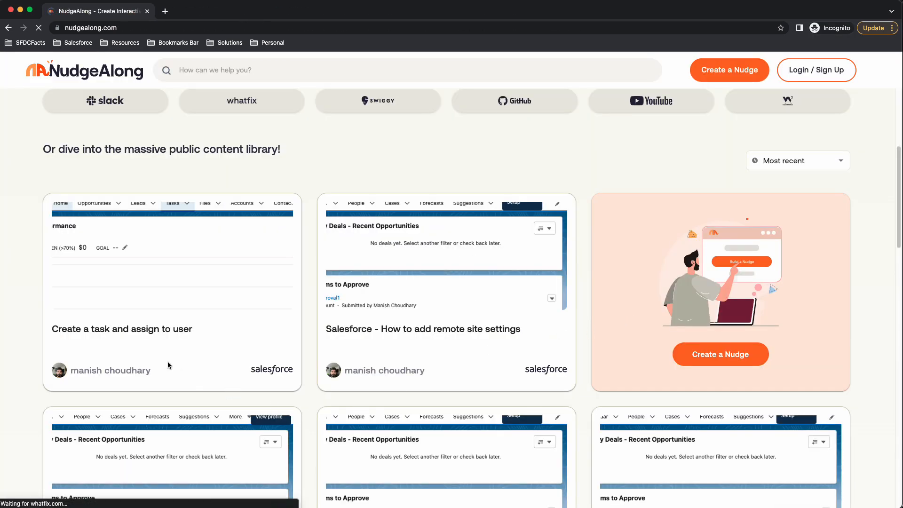
scroll(146, 347, "down", 5)
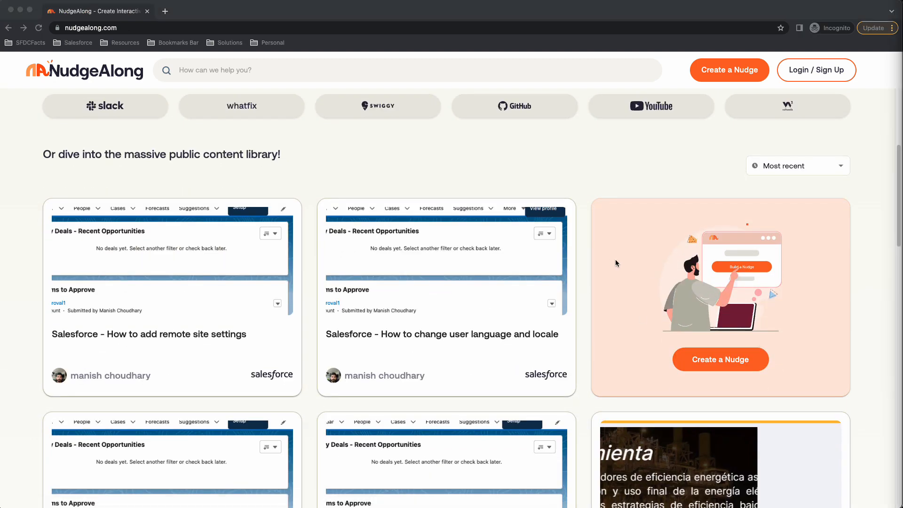
key("super+grave")
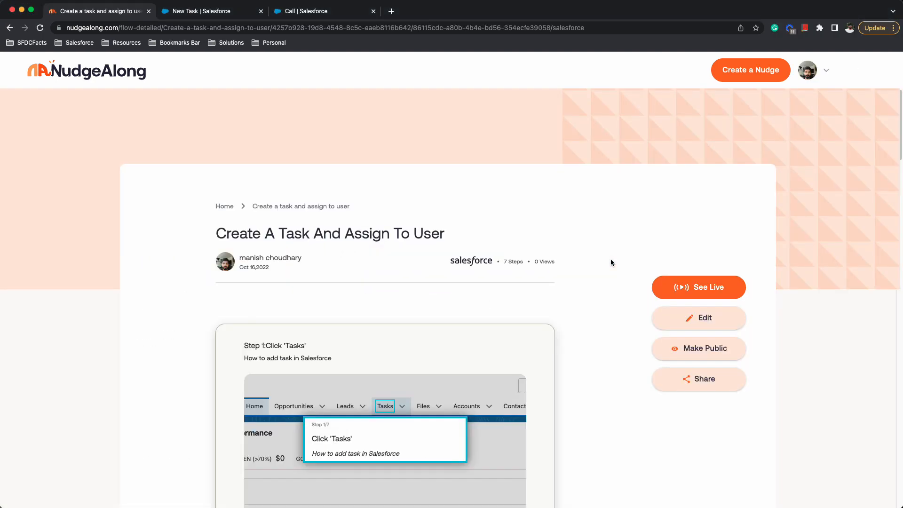
- Make the nudge public again, and dismiss the completion message on the new Call task in Salesforce
left_click(717, 356)
left_click(487, 312)
left_click(316, 14)
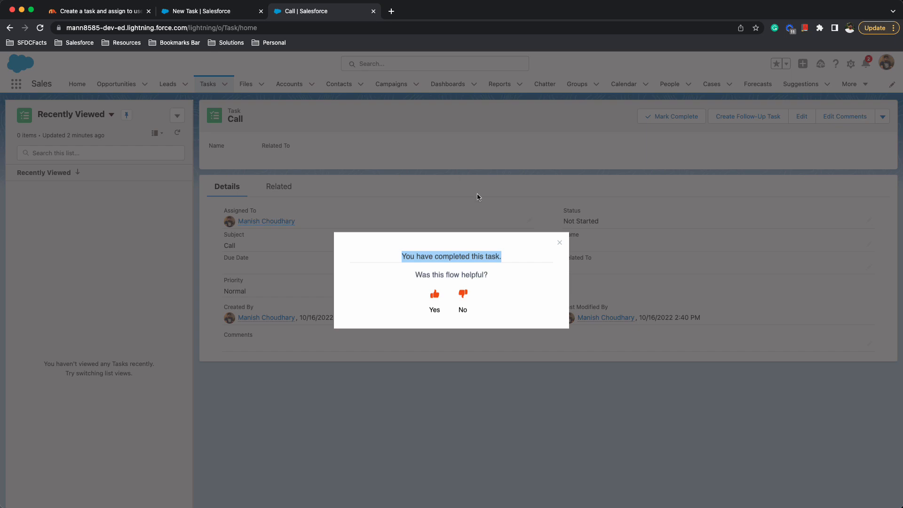
left_click(559, 242)
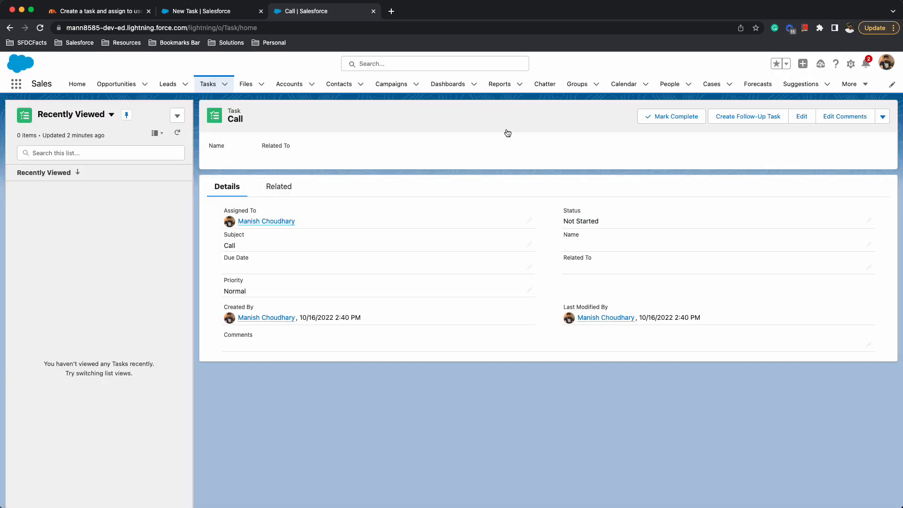
- Close the Call task tab and the open New Task form, and return to the Salesforce Home page
left_click(373, 11)
left_click(644, 90)
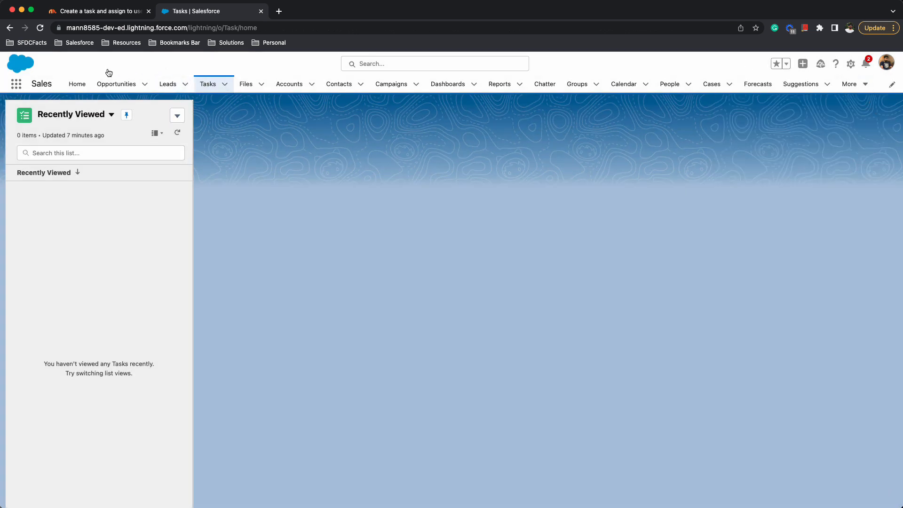
left_click(78, 83)
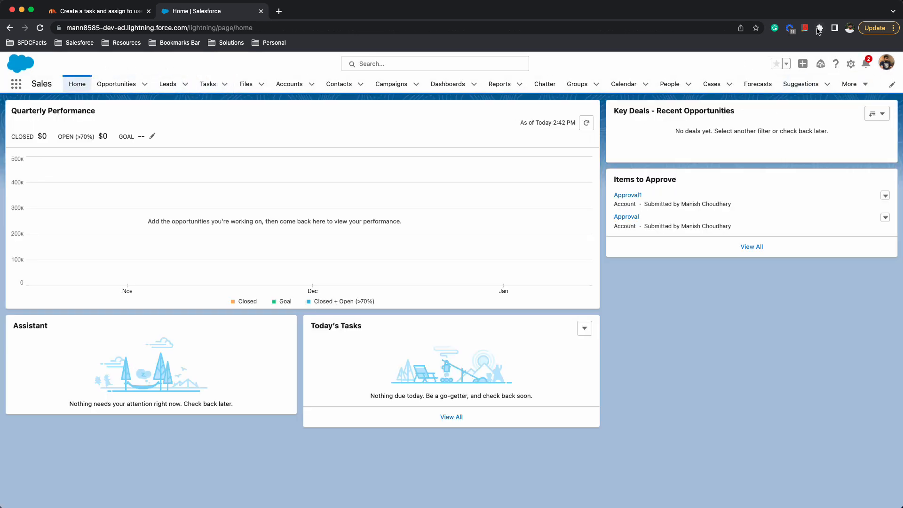
- Launch the NudgeAlong extension on the Home page and start a new nudge named "Create an Apex Class"
left_click(820, 28)
left_click(752, 190)
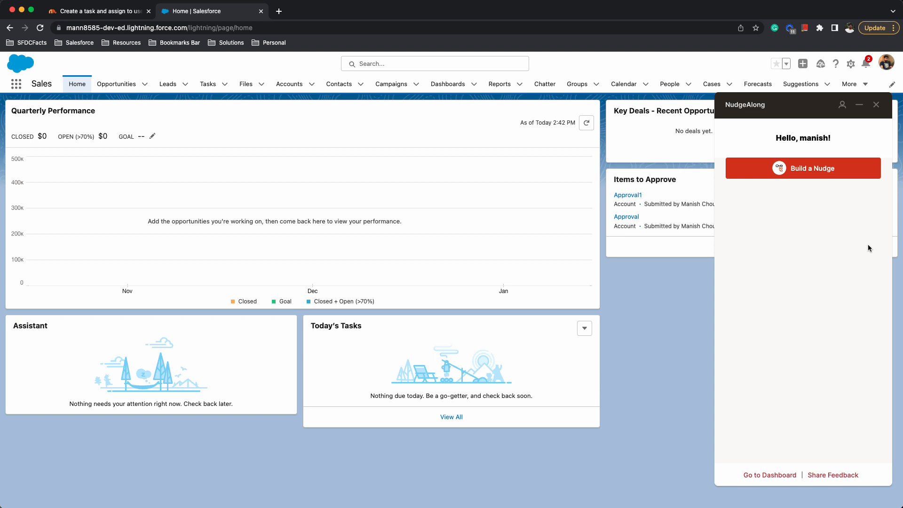
left_click(807, 165)
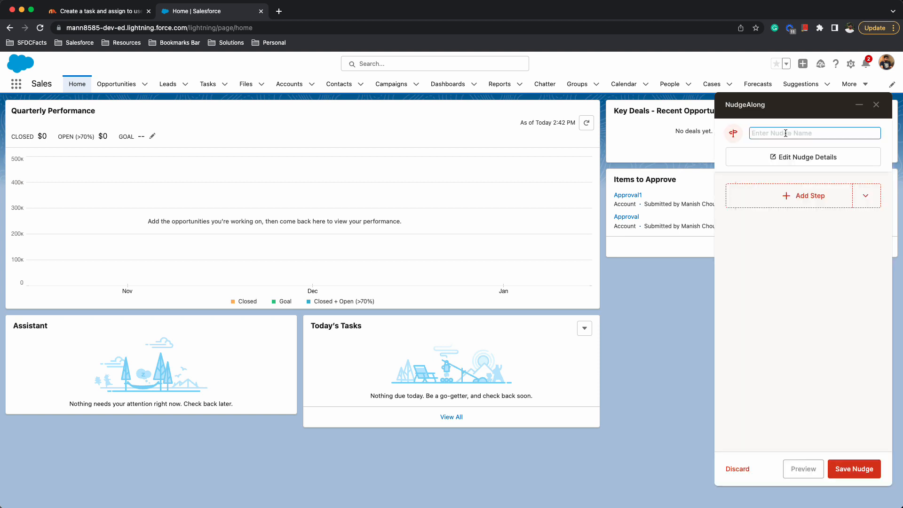
type("Create an Apex Class")
- Set the new nudge's theme to Modern in its configuration and save the nudge details
left_click(794, 159)
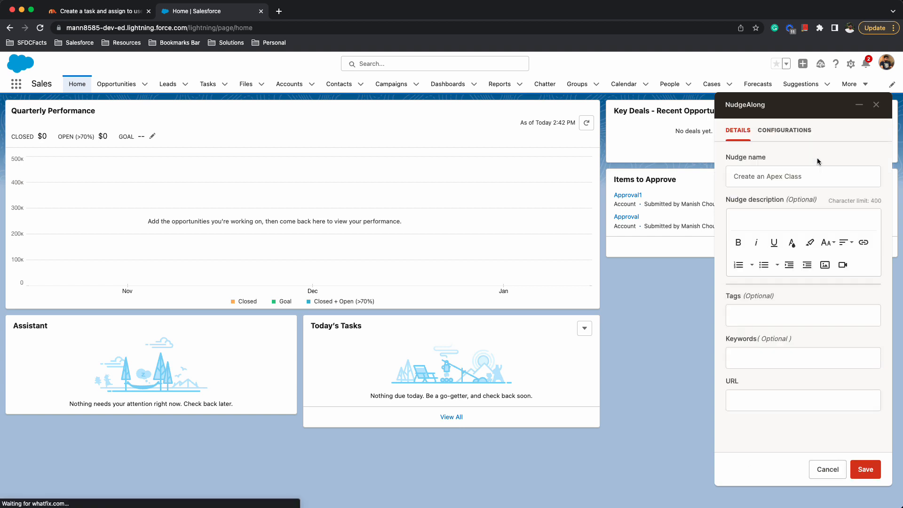
left_click(794, 130)
left_click(806, 178)
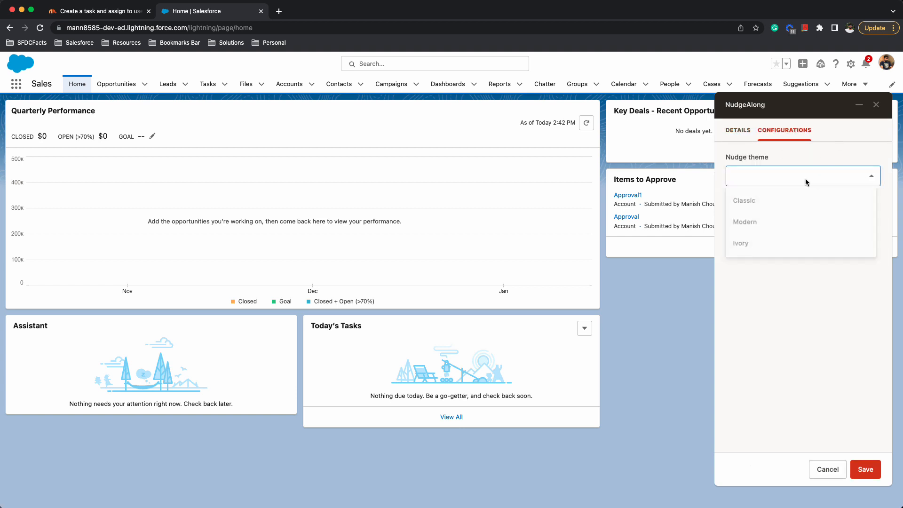
left_click(769, 230)
left_click(865, 469)
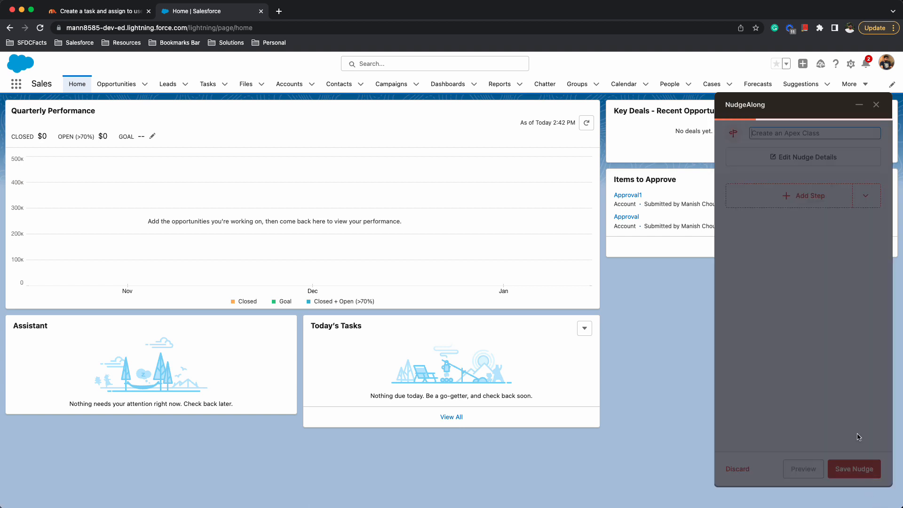
- Add and save step 1 on the Salesforce Setup gear, keeping the "Click 'Setup'" title and on-click completion rule
left_click(791, 199)
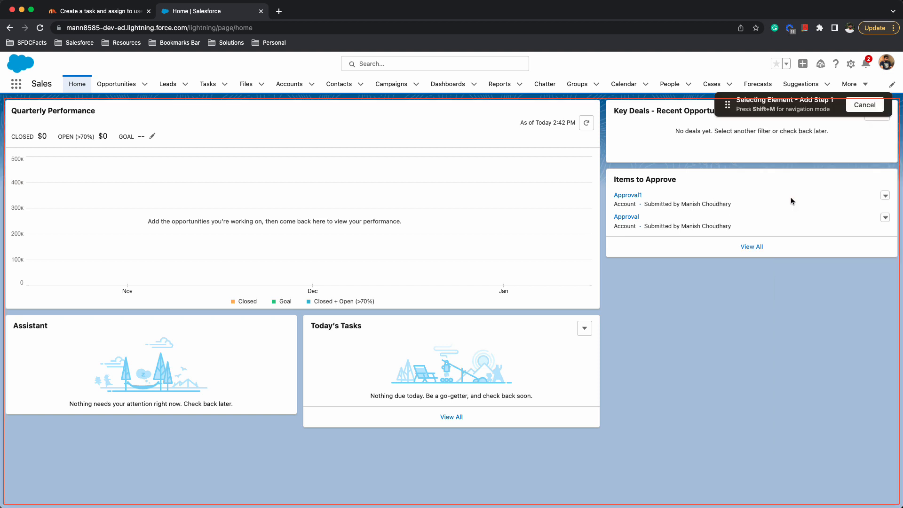
left_click(851, 64)
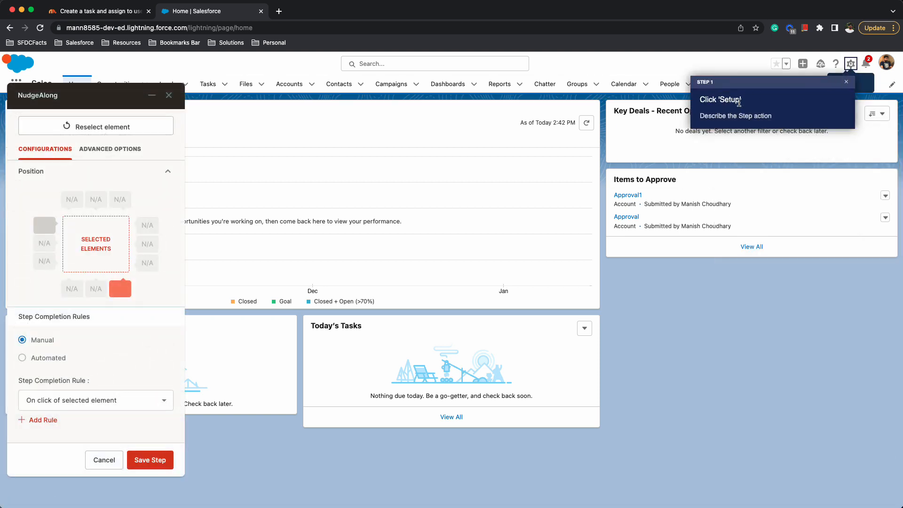
left_click(741, 100)
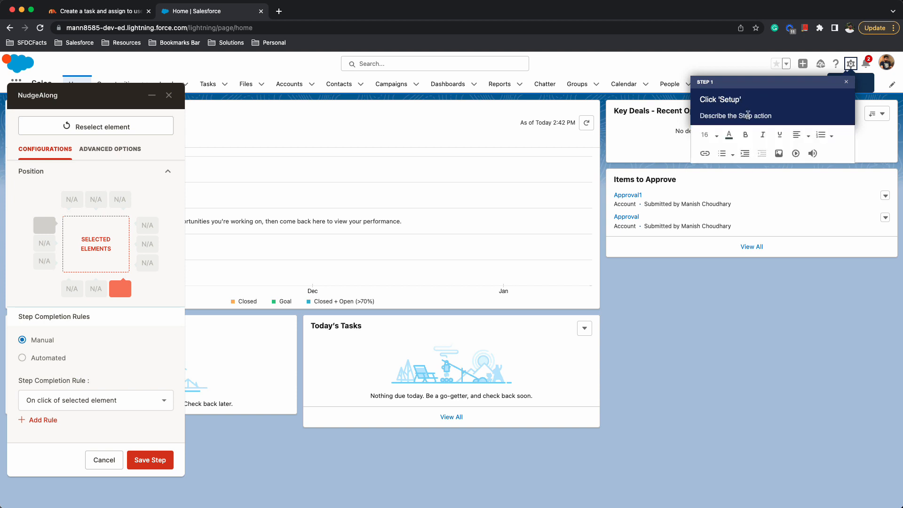
left_click(744, 115)
left_click(146, 464)
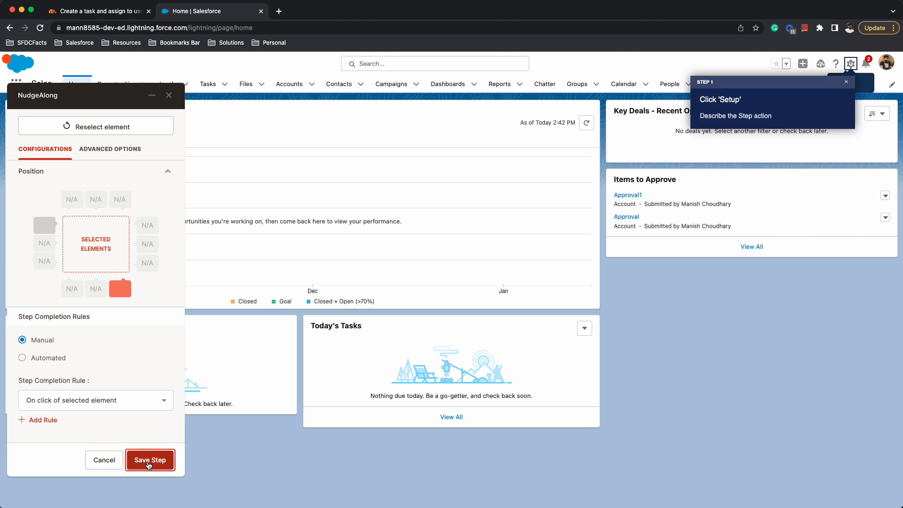
left_click(147, 463)
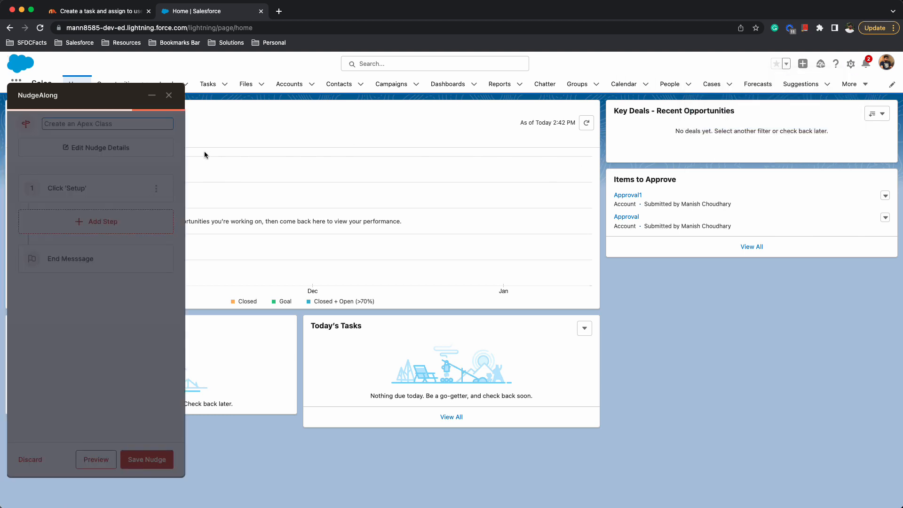
- Minimize the nudge builder, expand the Salesforce Setup options, and attach step 2 to the Developer Console entry
left_click(152, 96)
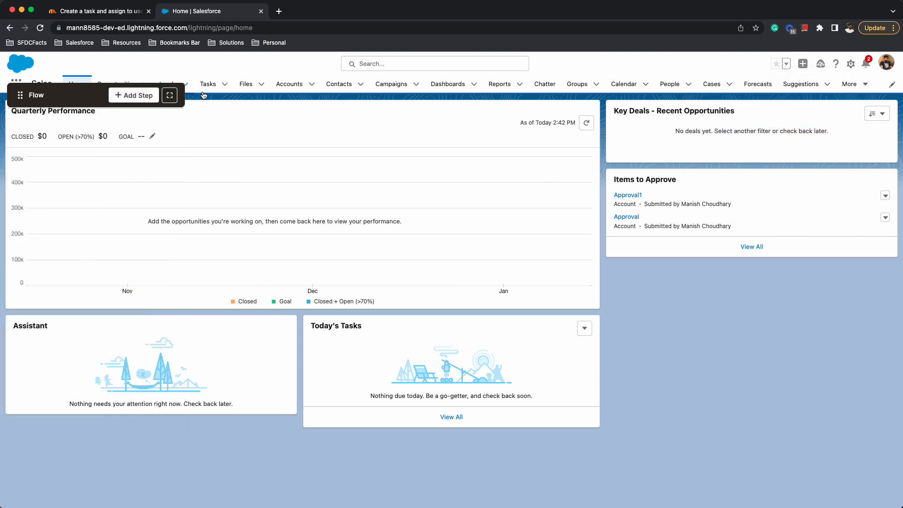
left_click(850, 63)
left_click(134, 95)
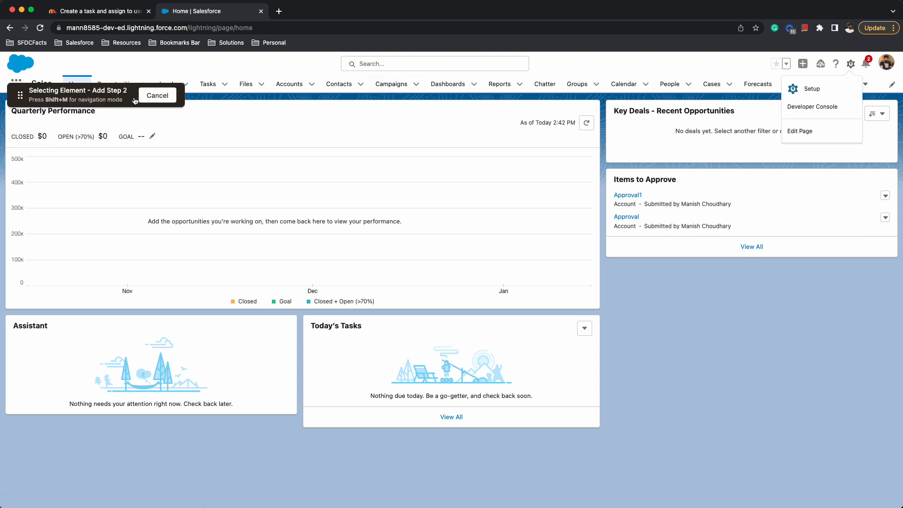
left_click(810, 109)
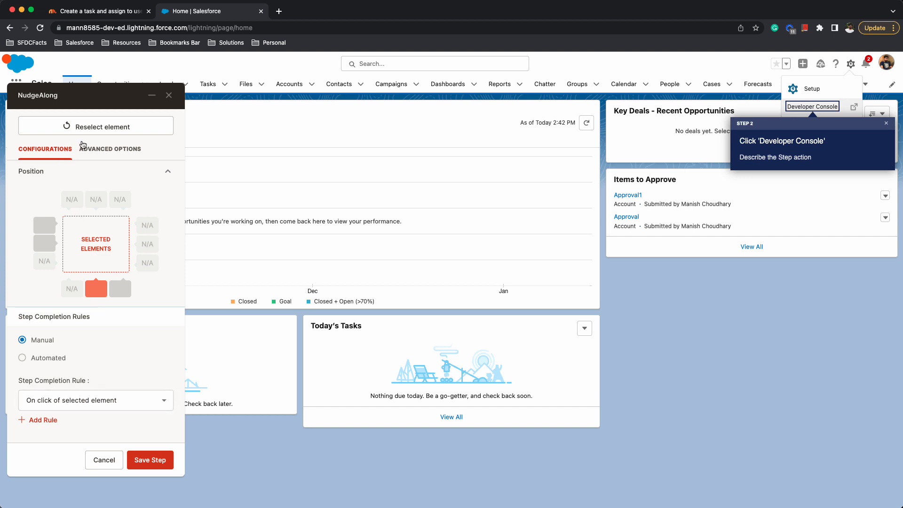
- Show step 2 as a spotlight, leaving the back button off and display rules empty, and save the step
left_click(109, 149)
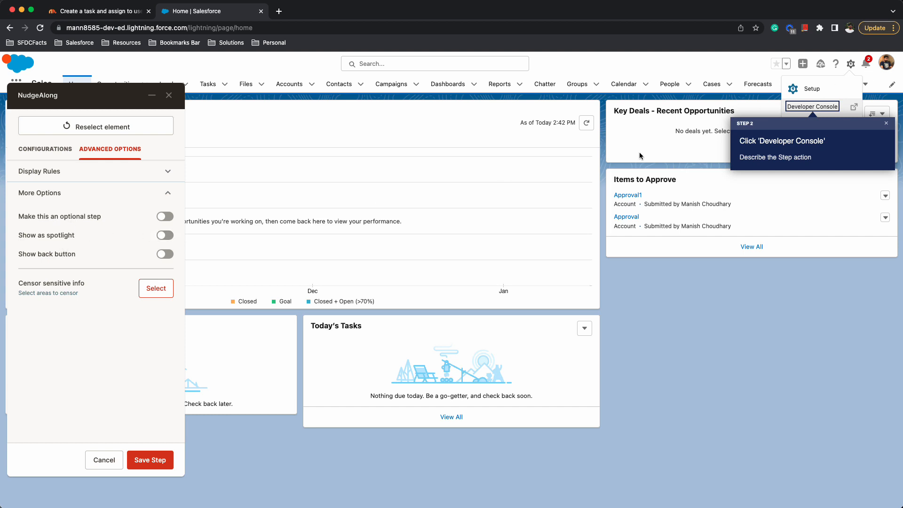
left_click(167, 235)
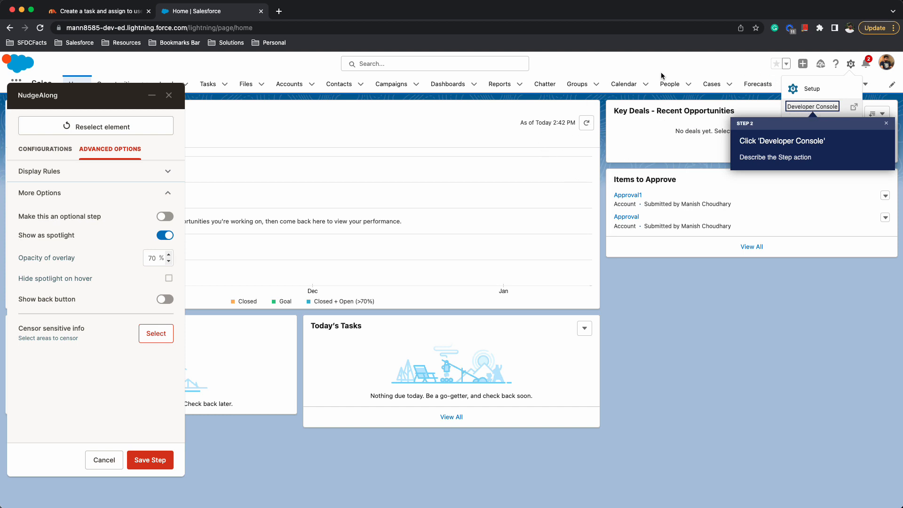
left_click(165, 299)
left_click(164, 300)
left_click(167, 176)
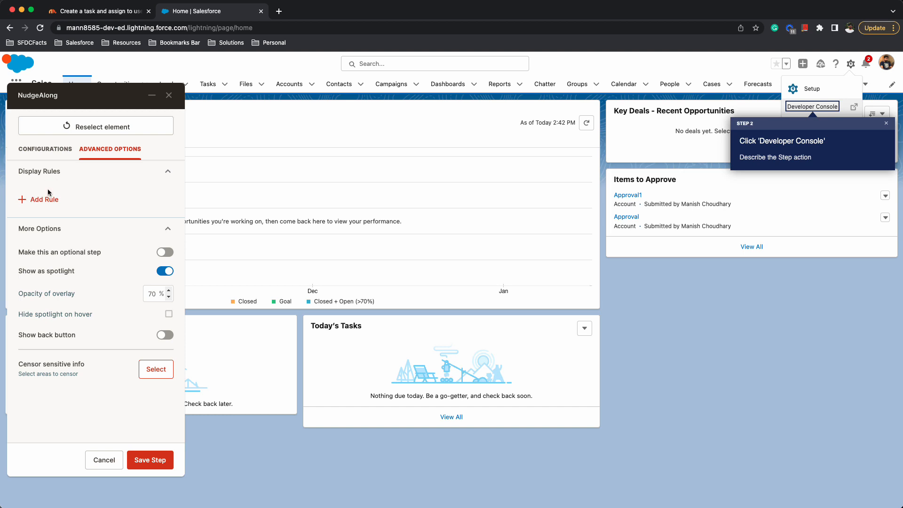
left_click(148, 459)
- Open the Developer Console and add step 3 on its File menu, shown as a spotlight
left_click(850, 64)
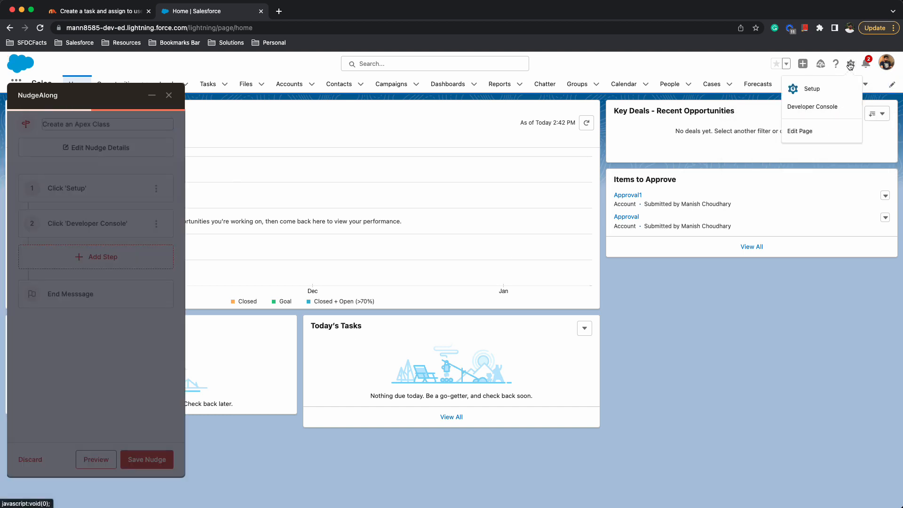
left_click(811, 106)
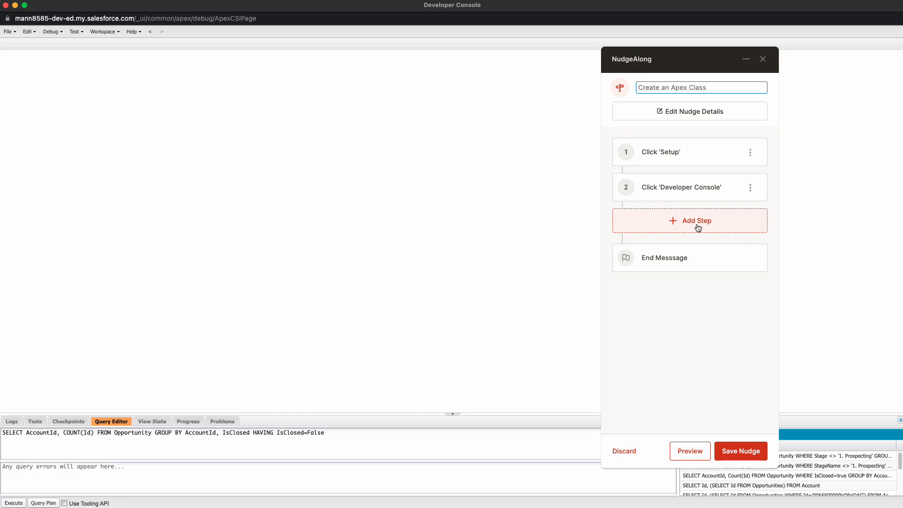
left_click(698, 228)
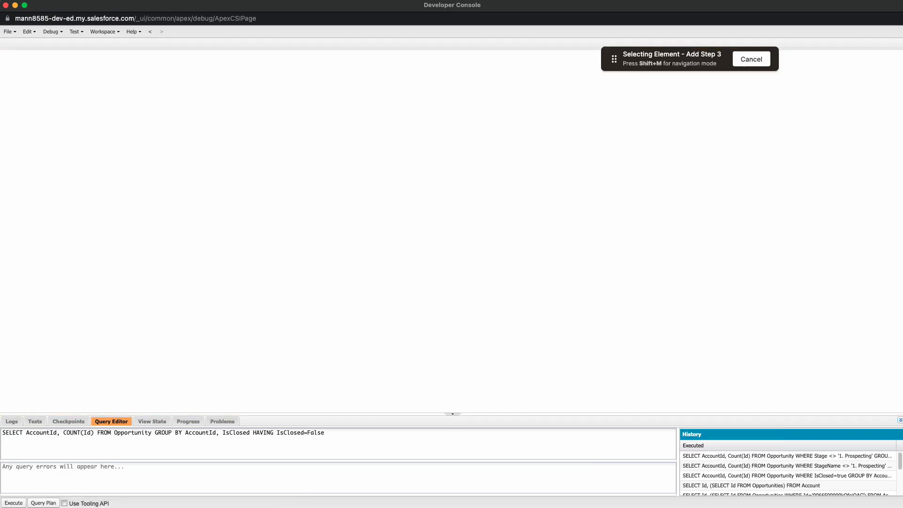
left_click(10, 36)
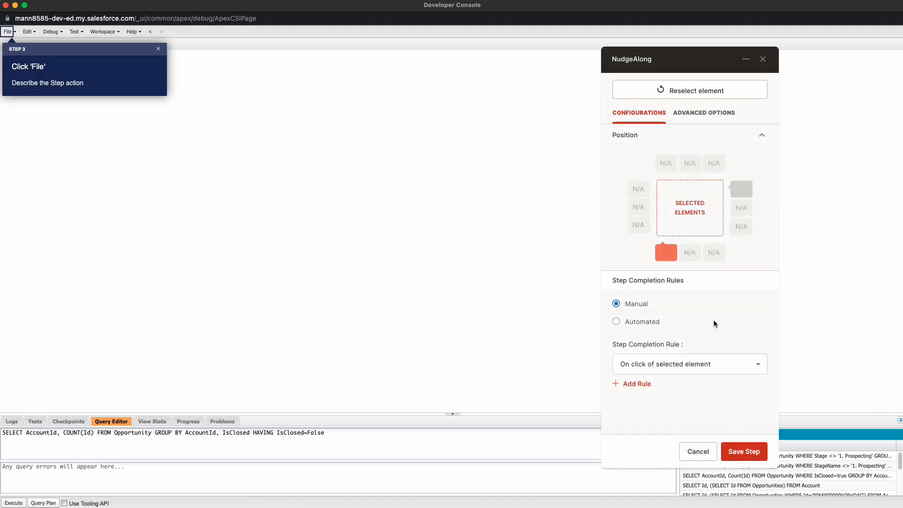
left_click(683, 116)
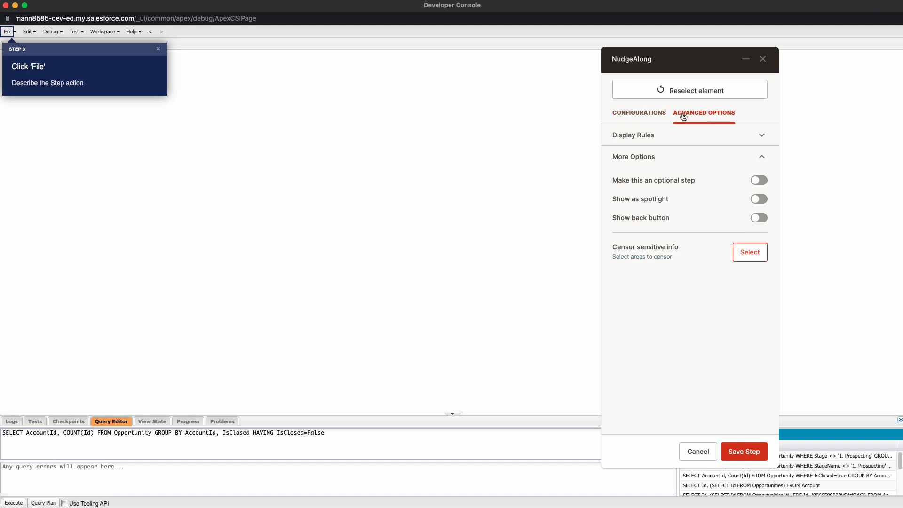
left_click(759, 199)
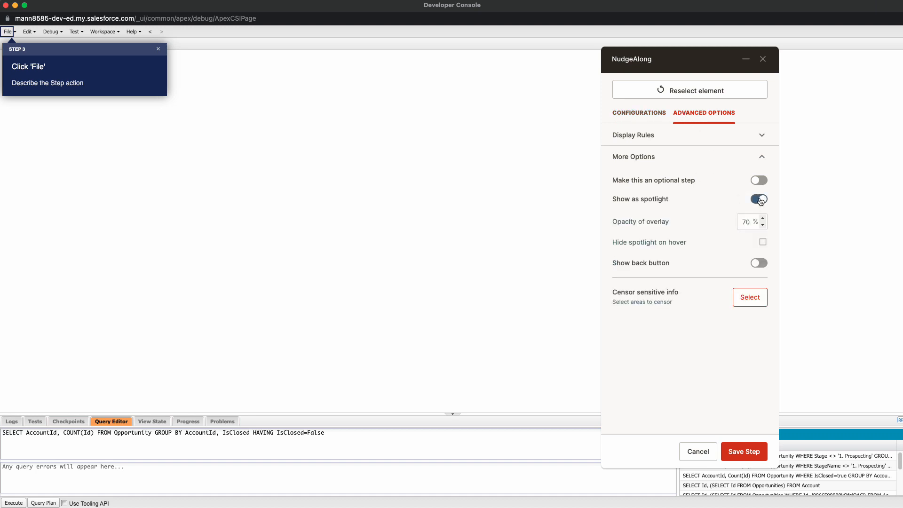
- Add a display rule to step 3 requiring the URL to contain ApexCSIPage
left_click(657, 138)
left_click(642, 166)
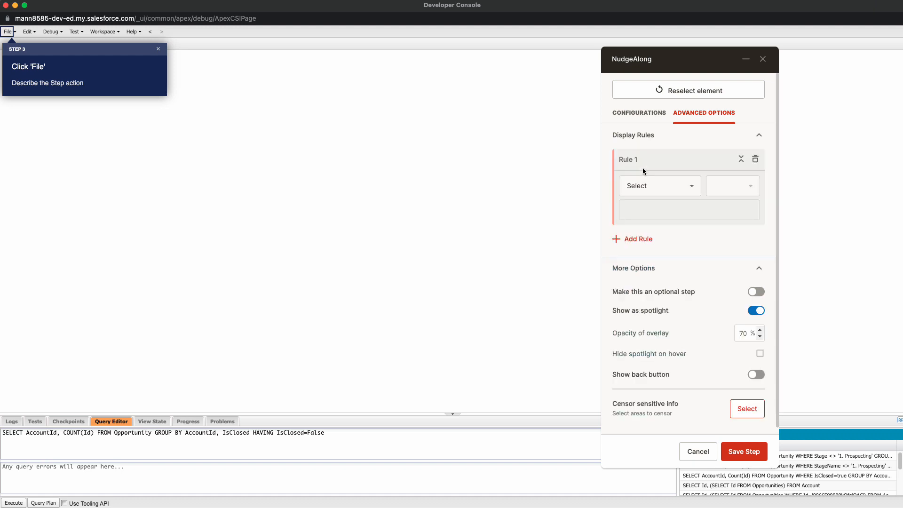
left_click(666, 191)
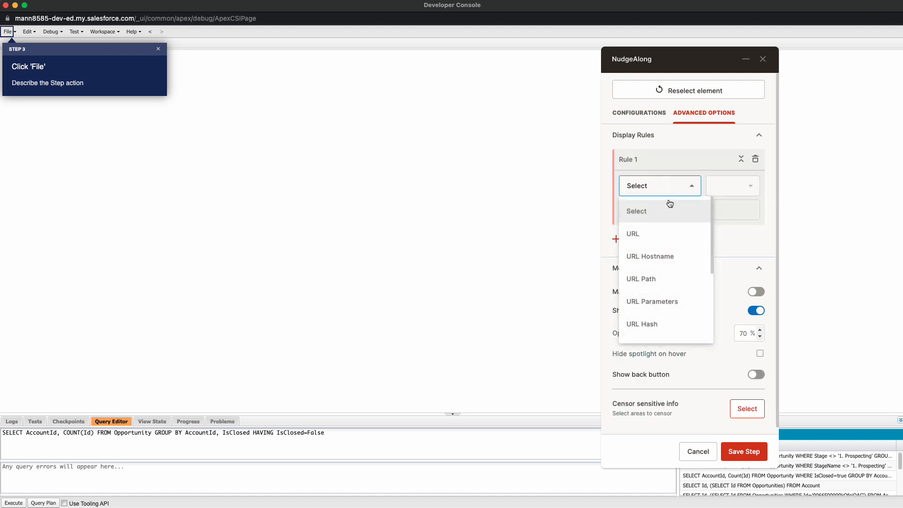
left_click(655, 242)
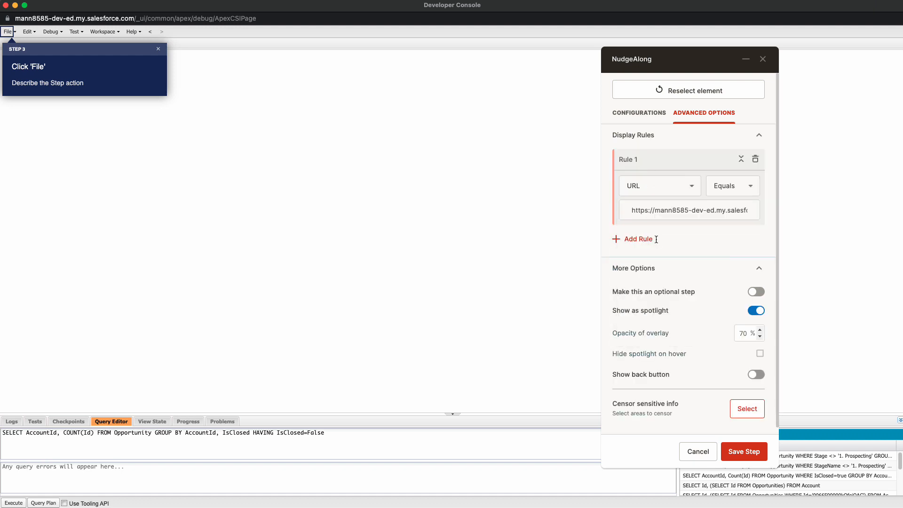
left_click(723, 187)
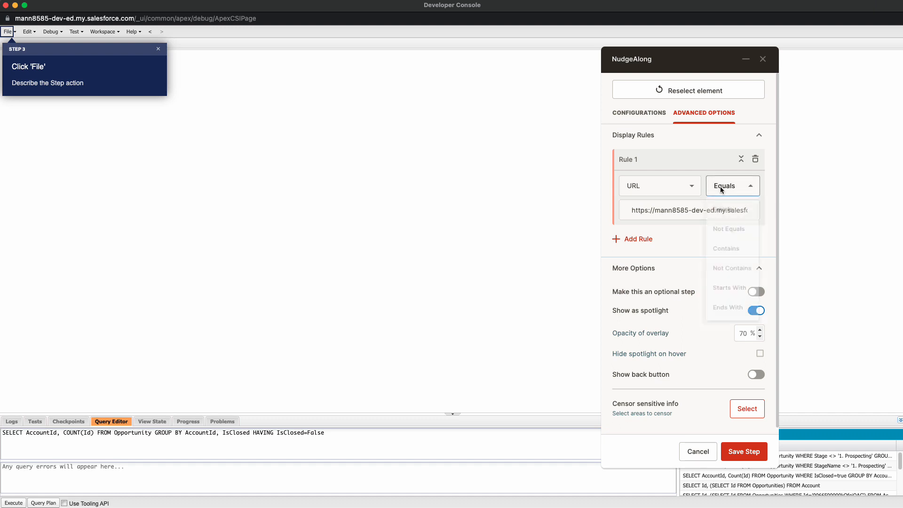
left_click(728, 256)
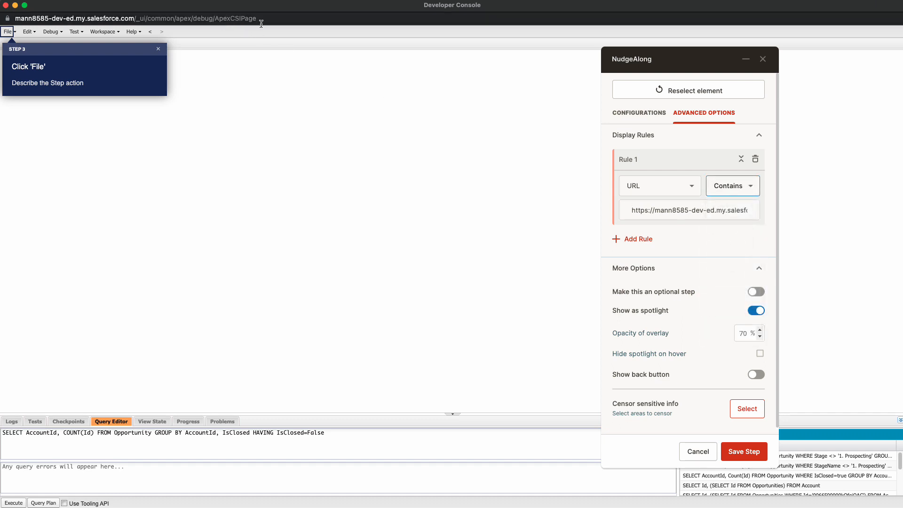
left_click(693, 217)
key("super+a")
key("BackSpace")
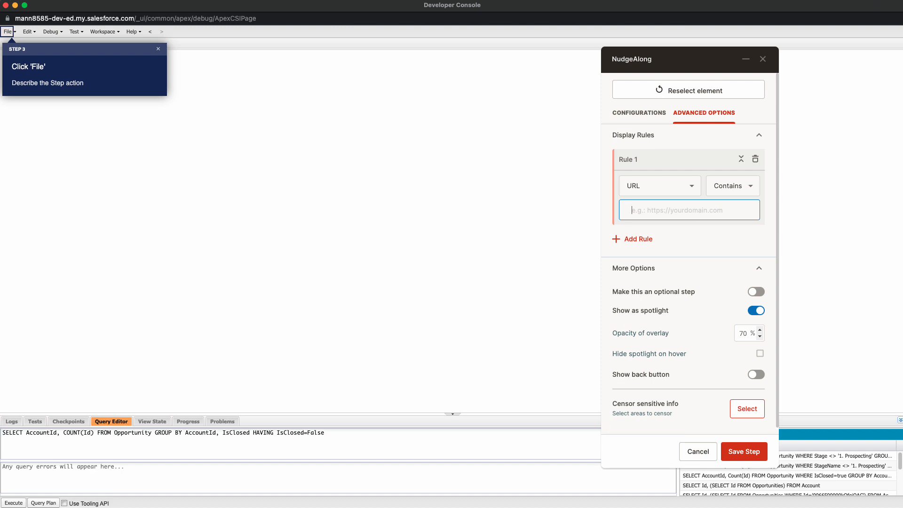
type("ApexCSIPage")
double_click(674, 210)
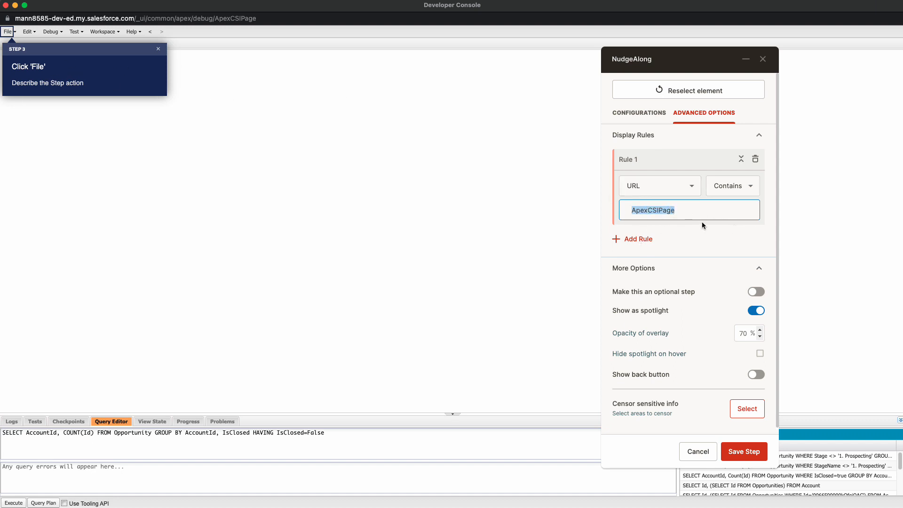
left_click(712, 237)
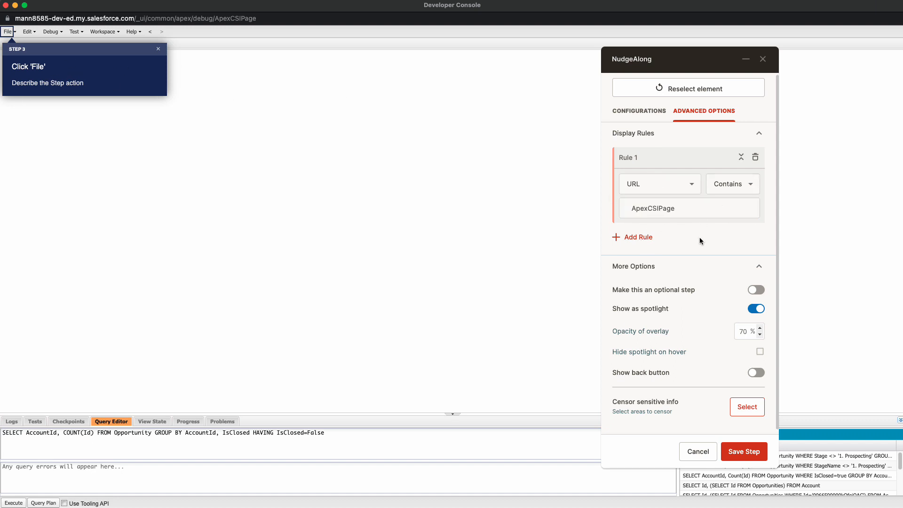
- Review the condition types available for a second display rule on step 3, and remove the empty rule
left_click(638, 239)
left_click(652, 284)
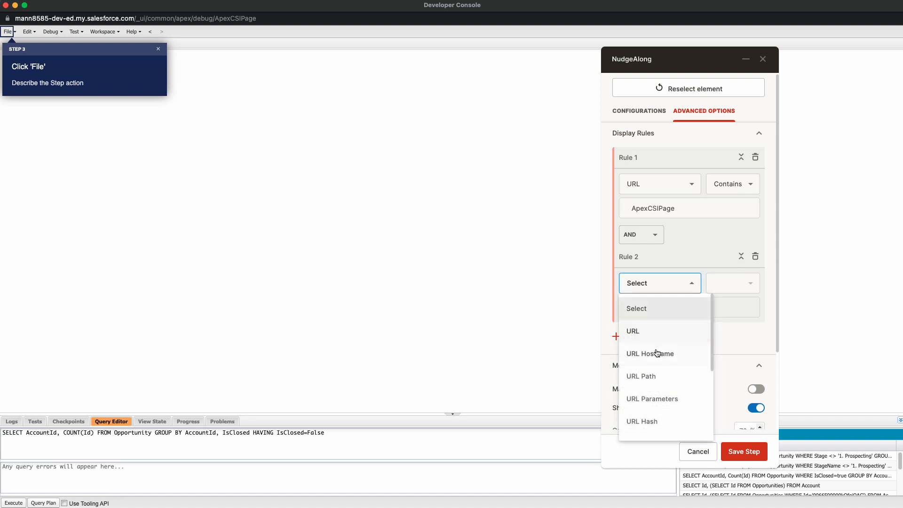
scroll(657, 353, "down", 3)
scroll(649, 359, "up", 3)
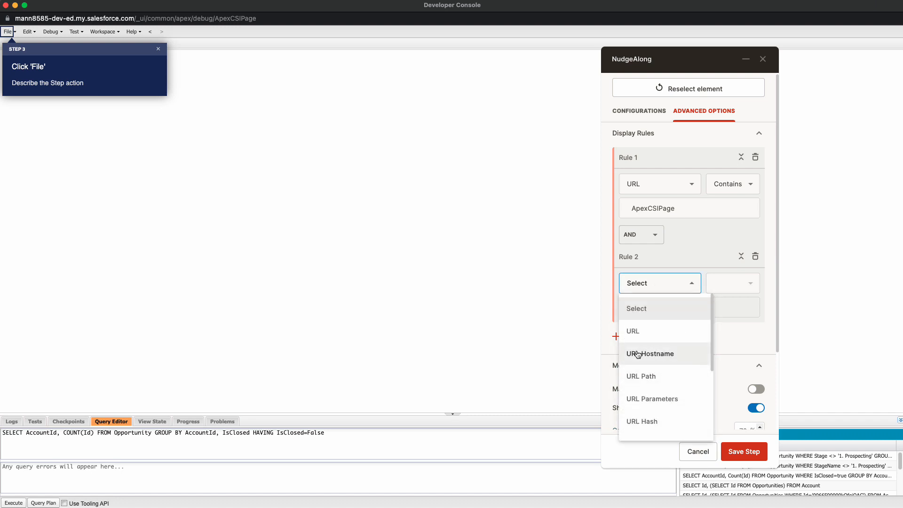
scroll(656, 371, "down", 3)
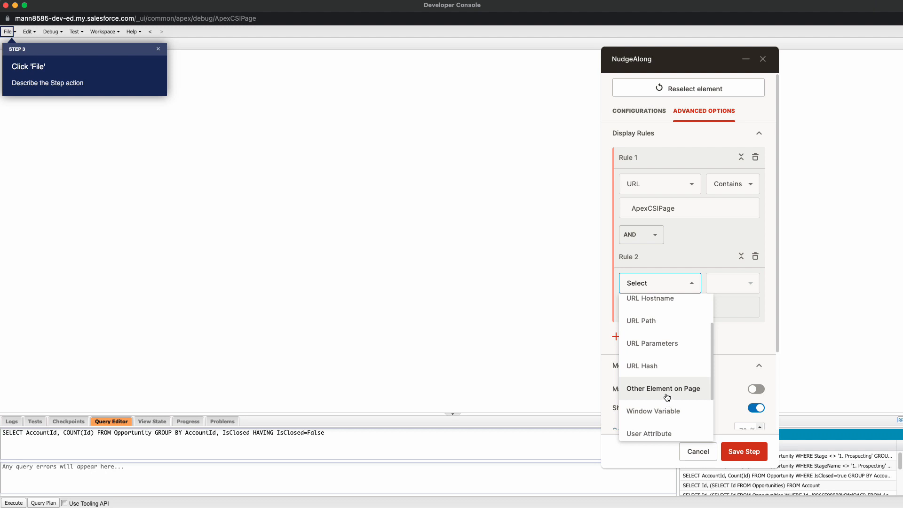
scroll(664, 396, "down", 3)
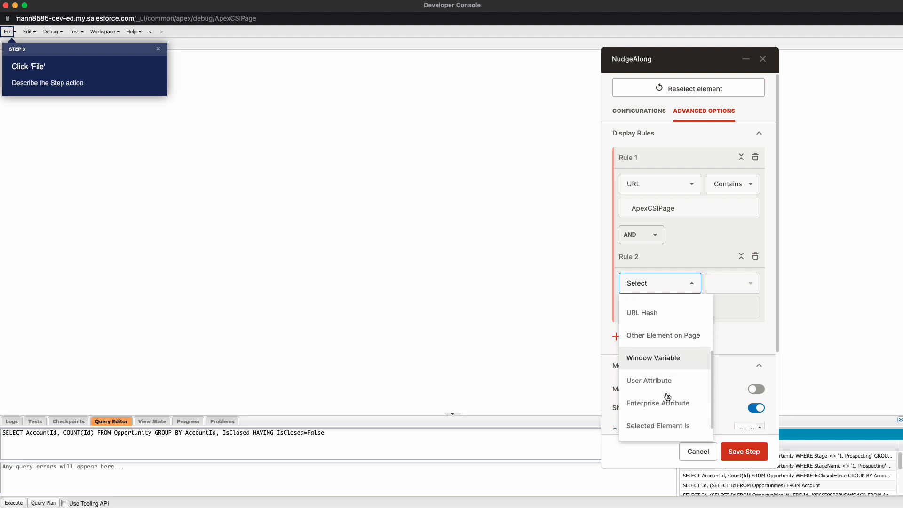
scroll(656, 387, "down", 1)
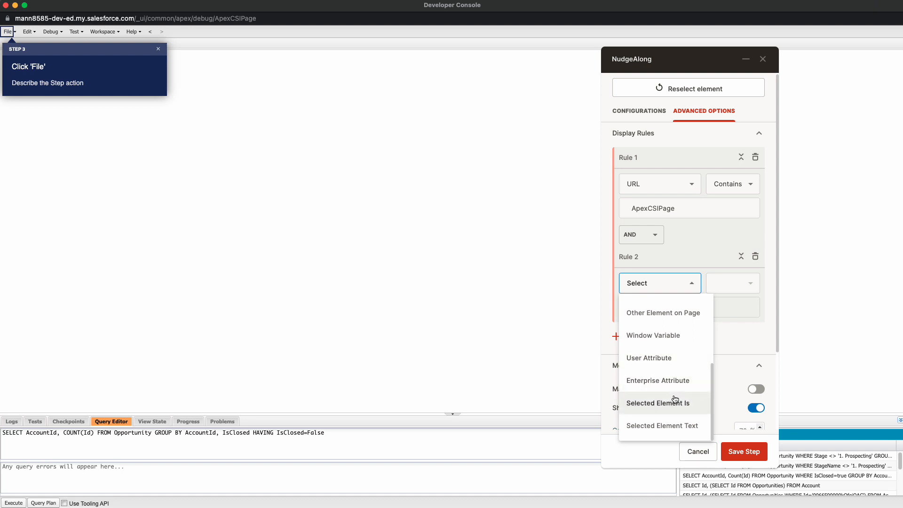
left_click(744, 315)
left_click(755, 257)
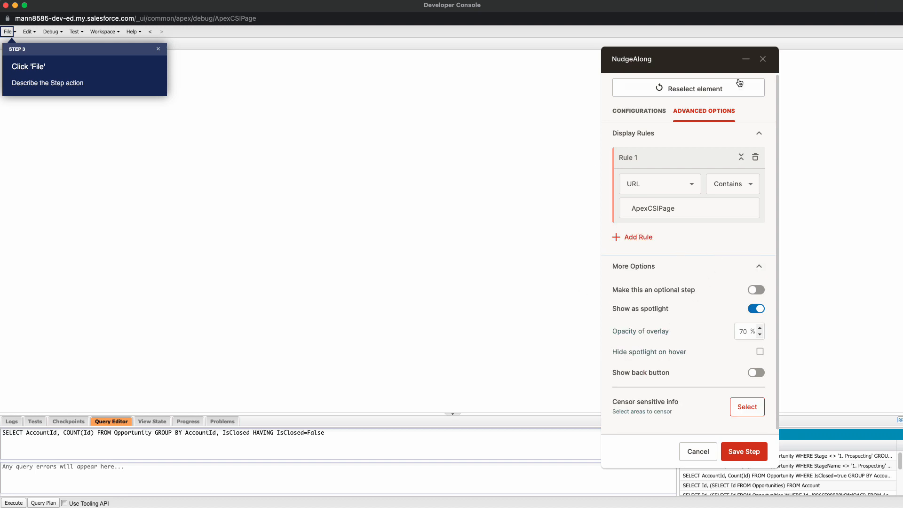
- Save step 3 and attach step 4 to the New entry of the Developer Console's File menu
left_click(652, 113)
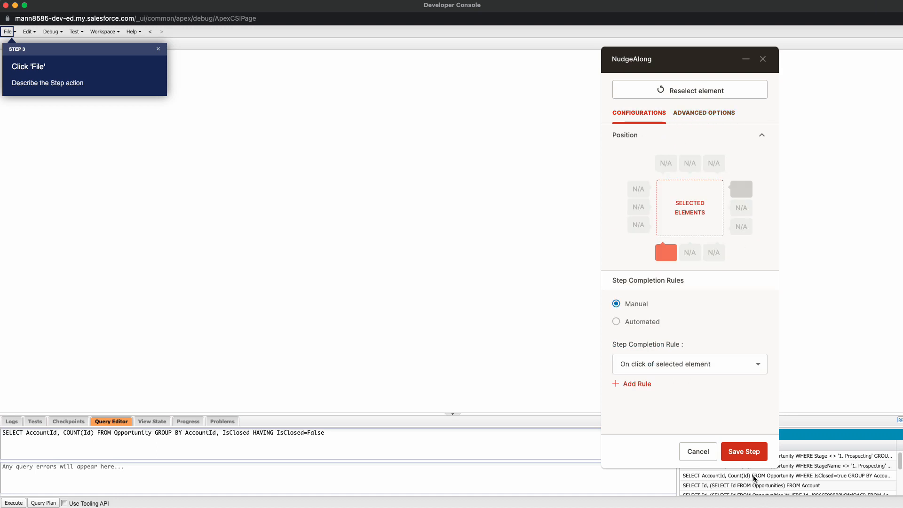
left_click(748, 451)
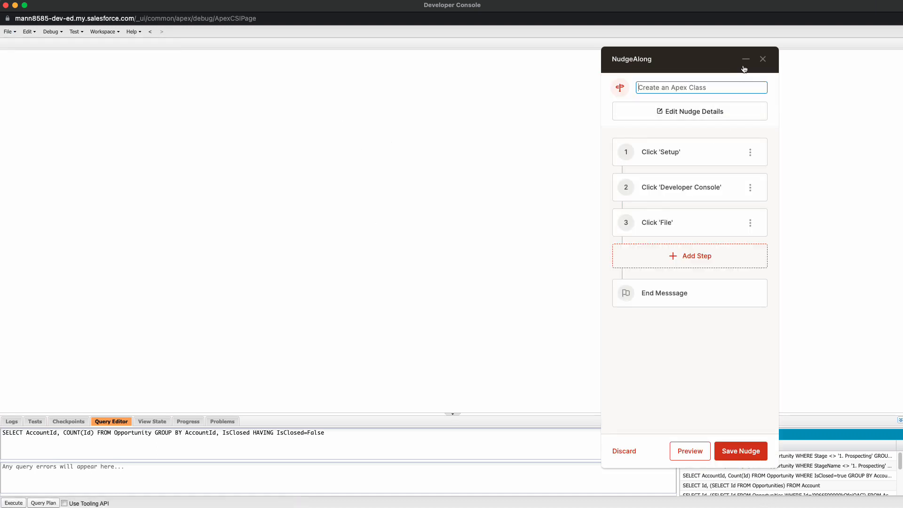
left_click(746, 59)
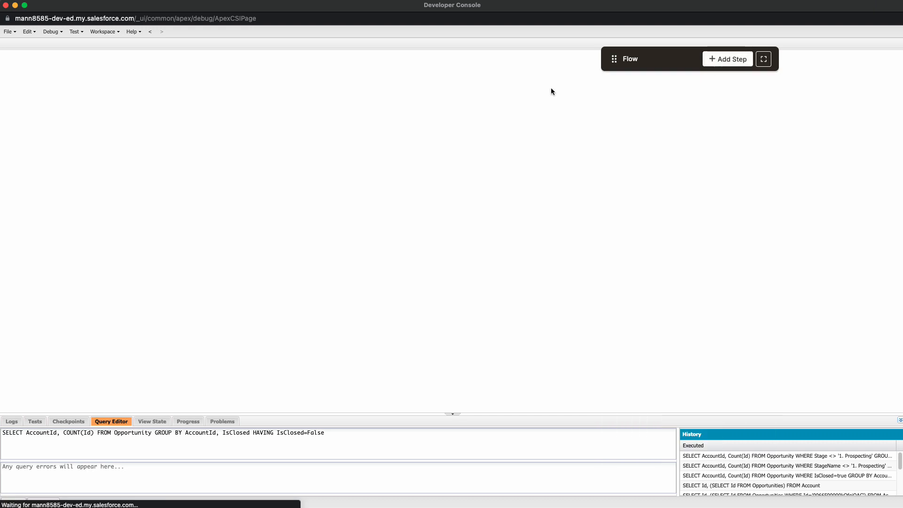
left_click(8, 32)
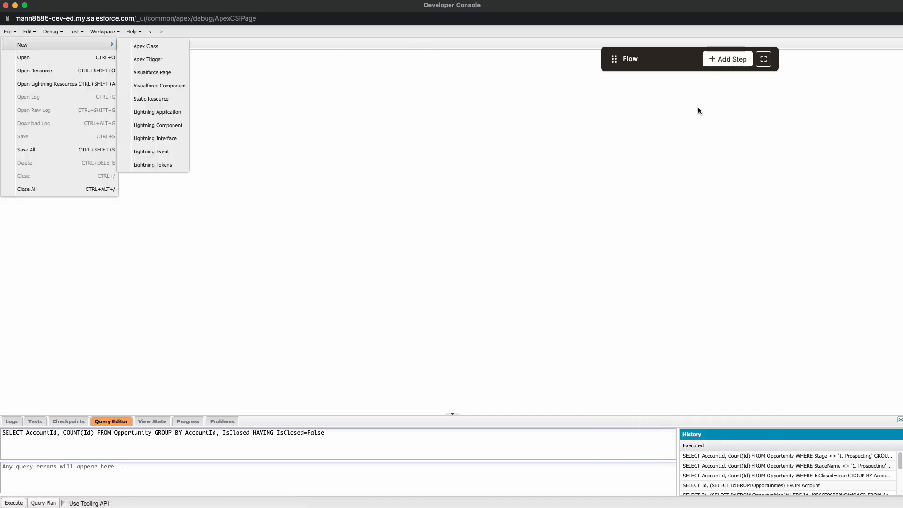
left_click(724, 61)
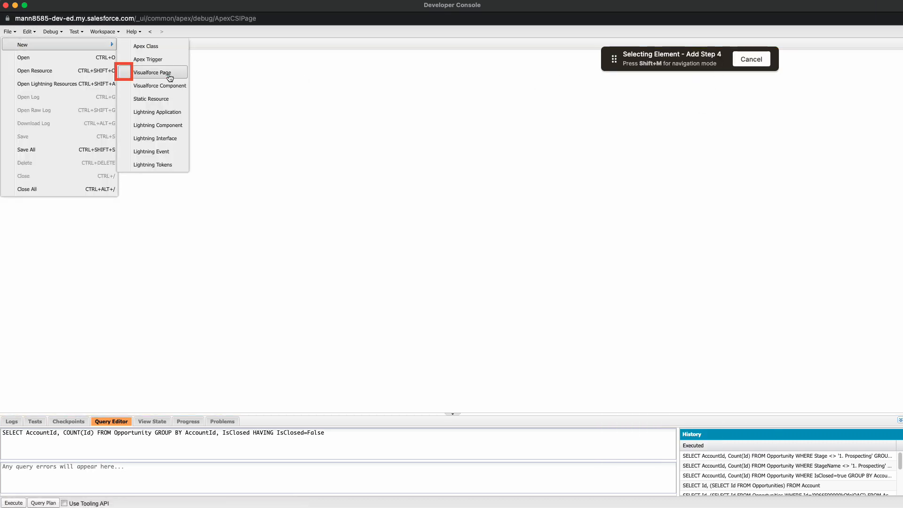
left_click(22, 47)
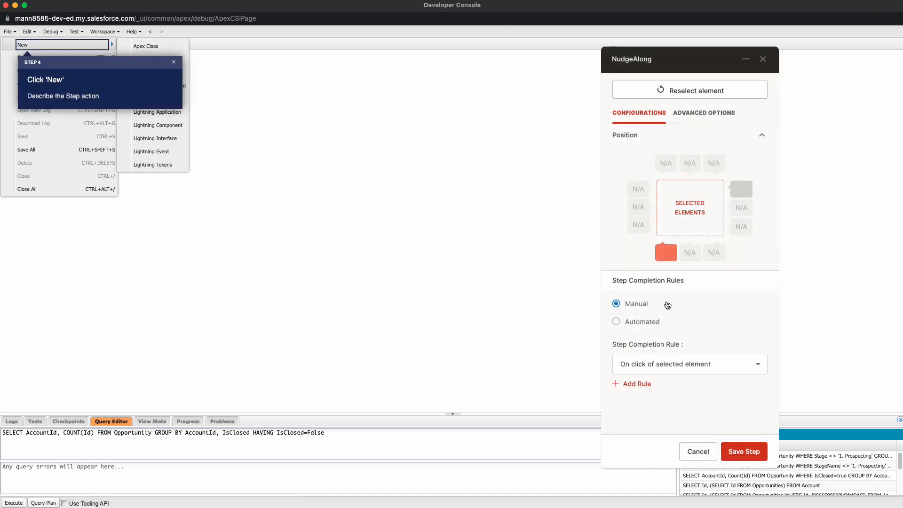
- Set step 4 to complete on hovering over the selected element and save the step
left_click(670, 369)
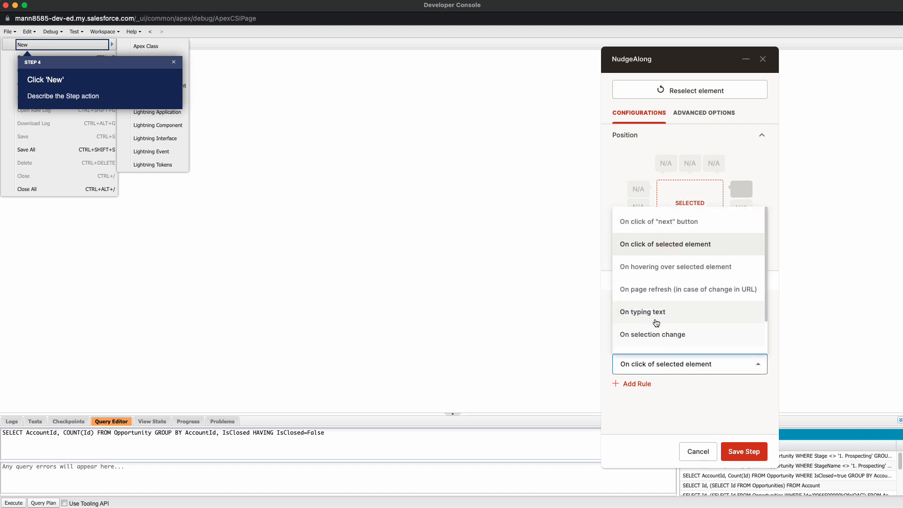
left_click(663, 266)
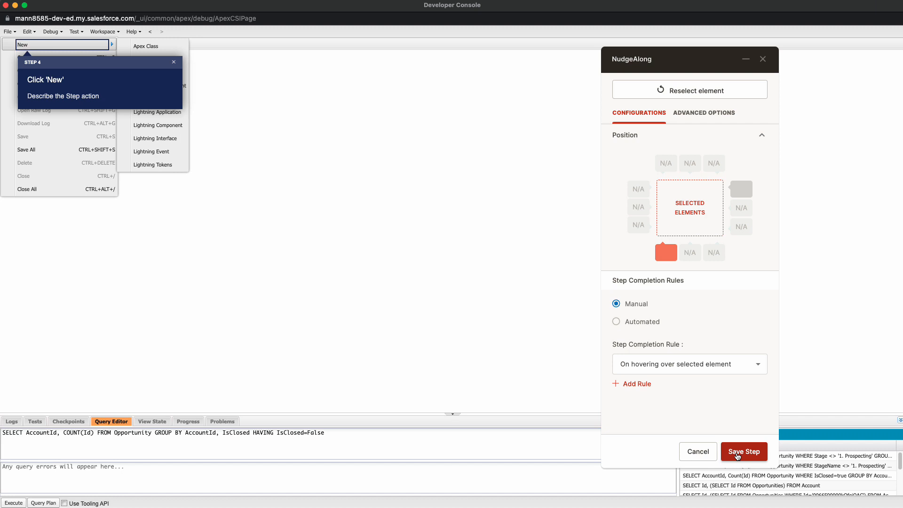
left_click(737, 454)
- Attach step 5 to the Apex Class entry, completing on click of the selected element, with its popup to the entry's upper right
left_click(691, 297)
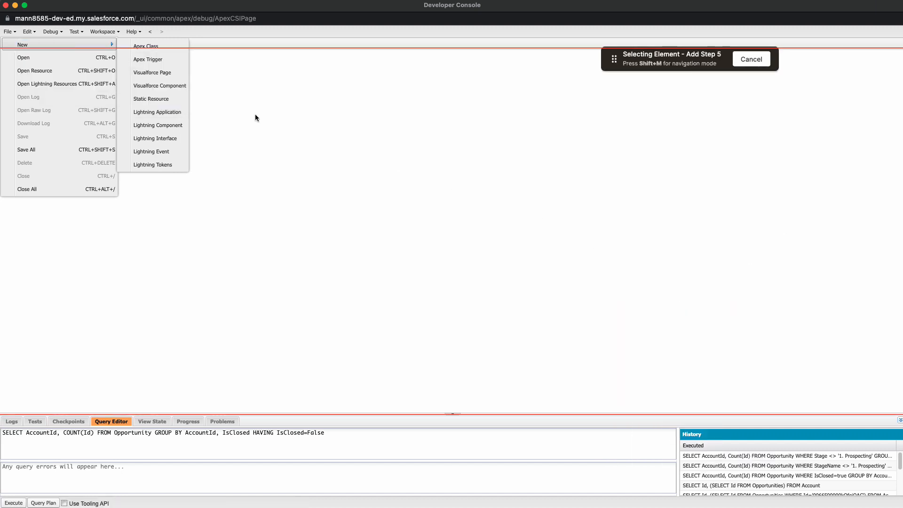
left_click(146, 46)
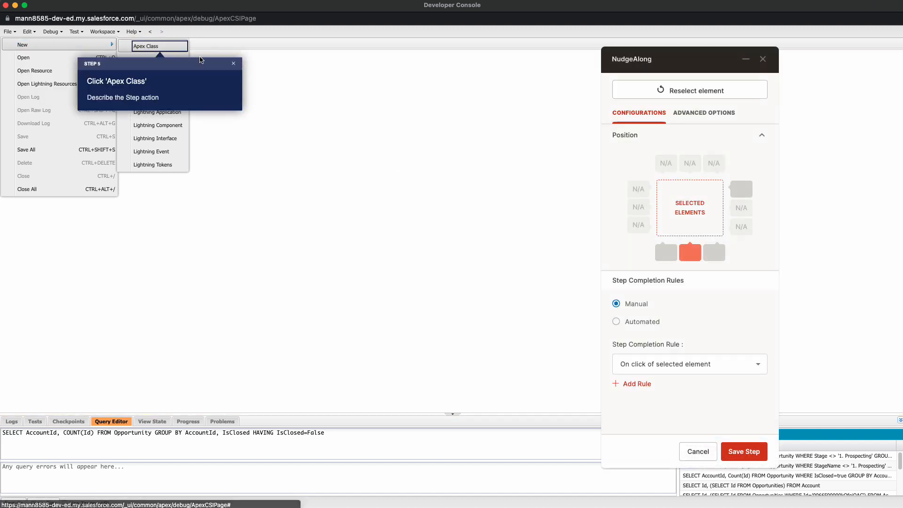
left_click(684, 368)
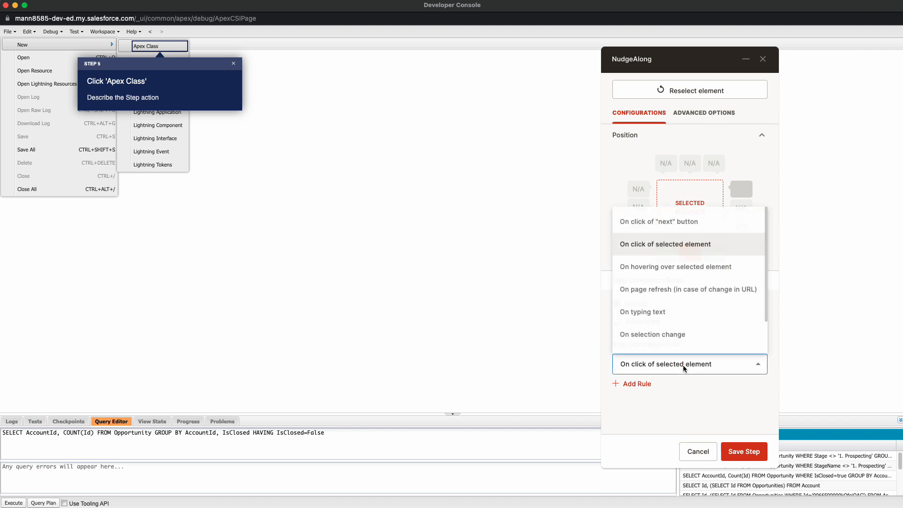
left_click(714, 367)
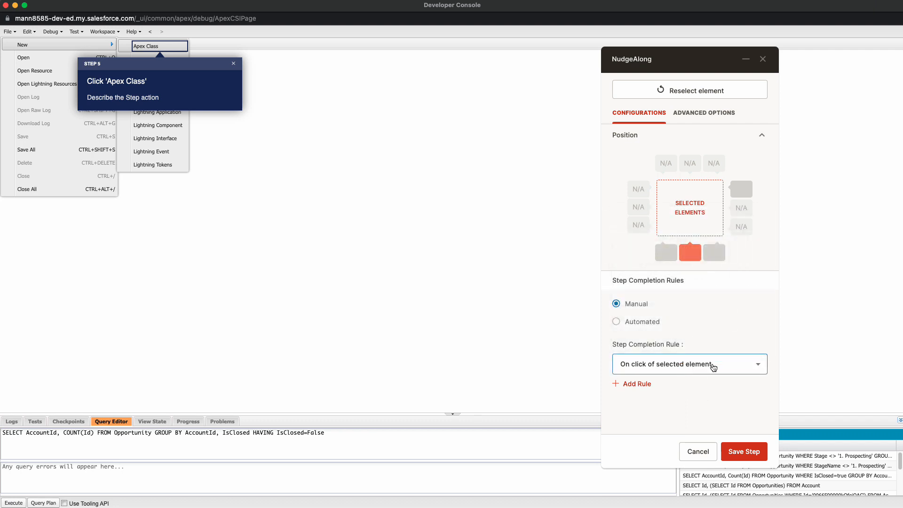
left_click(741, 192)
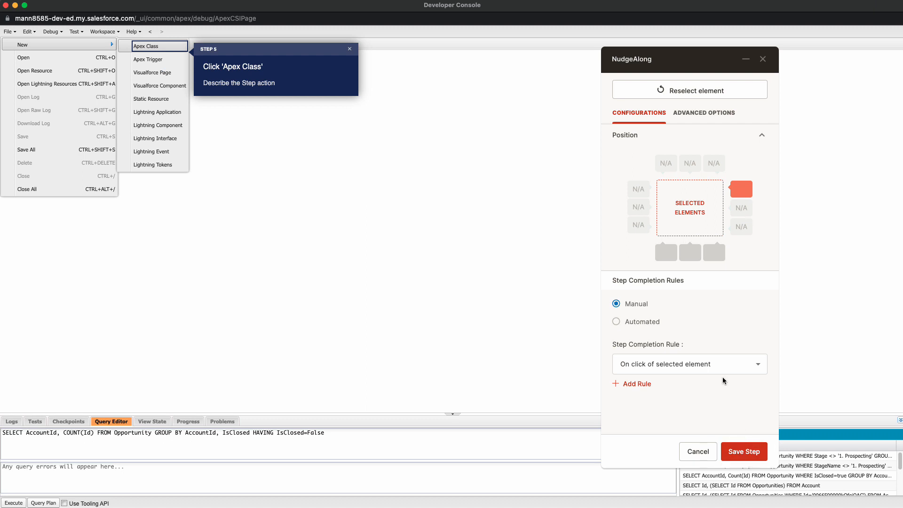
- Show step 5 as a spotlight and save the step
left_click(717, 123)
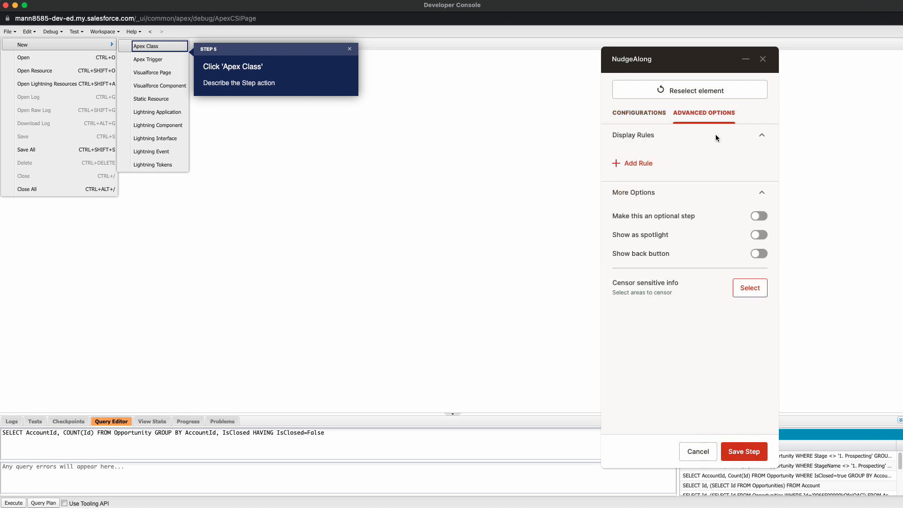
left_click(759, 235)
left_click(743, 451)
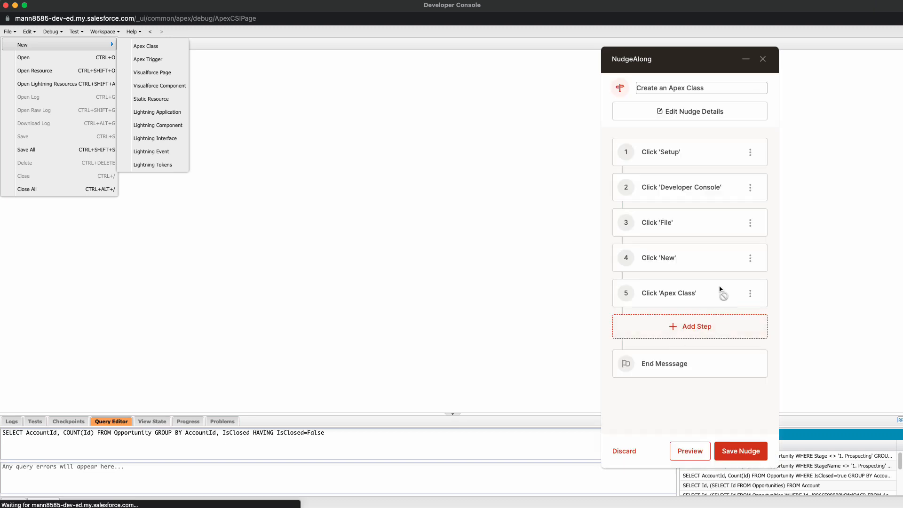
- Reopen step 5 to turn its spotlight off, save it, and open step 4
left_click(720, 289)
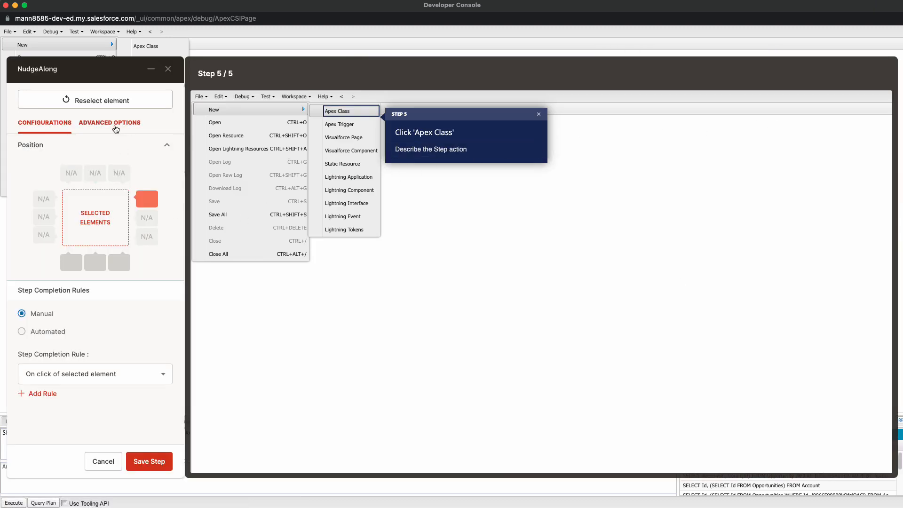
left_click(116, 123)
left_click(164, 244)
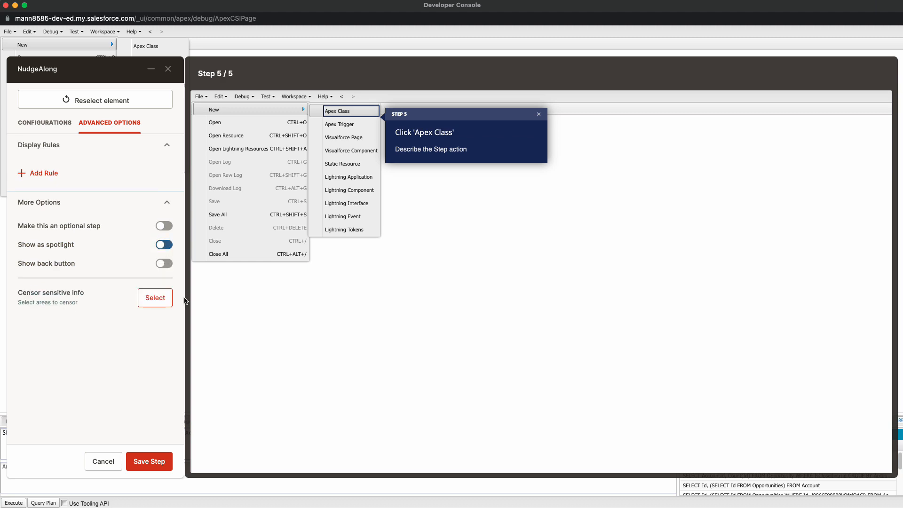
left_click(156, 468)
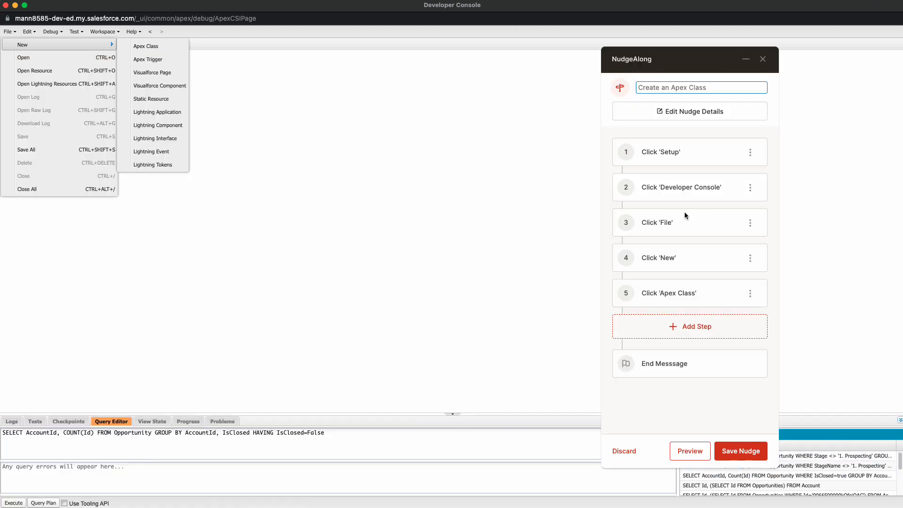
left_click(667, 259)
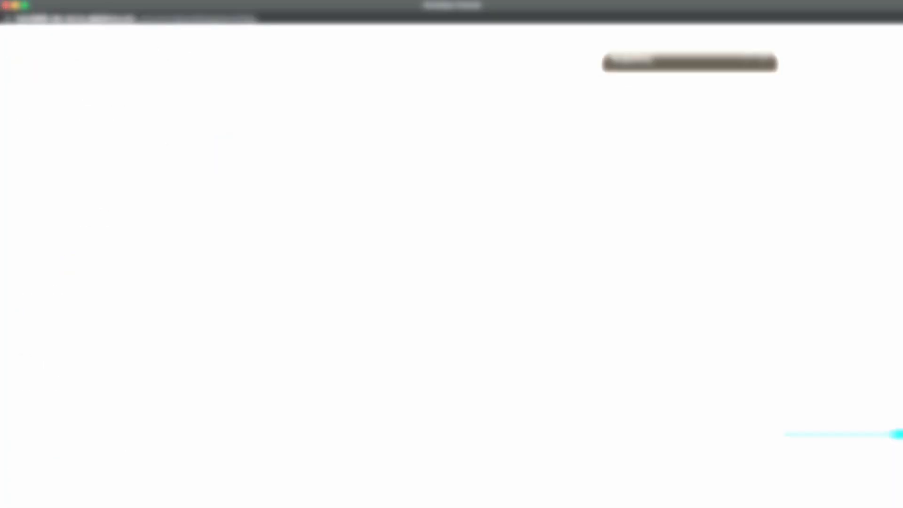
- Start creating a new Apex class in the Developer Console so its naming dialog opens
left_click(103, 32)
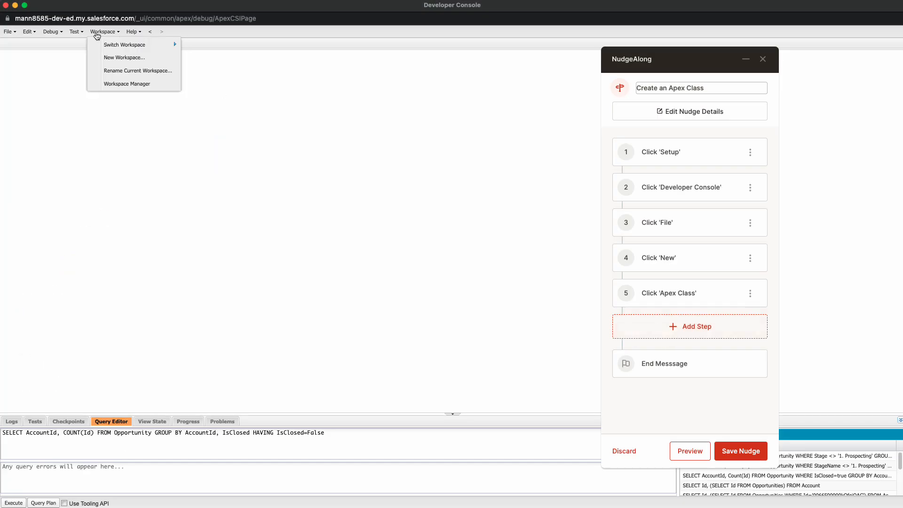
left_click(7, 33)
left_click(10, 33)
mouse_move(80, 45)
left_click(140, 45)
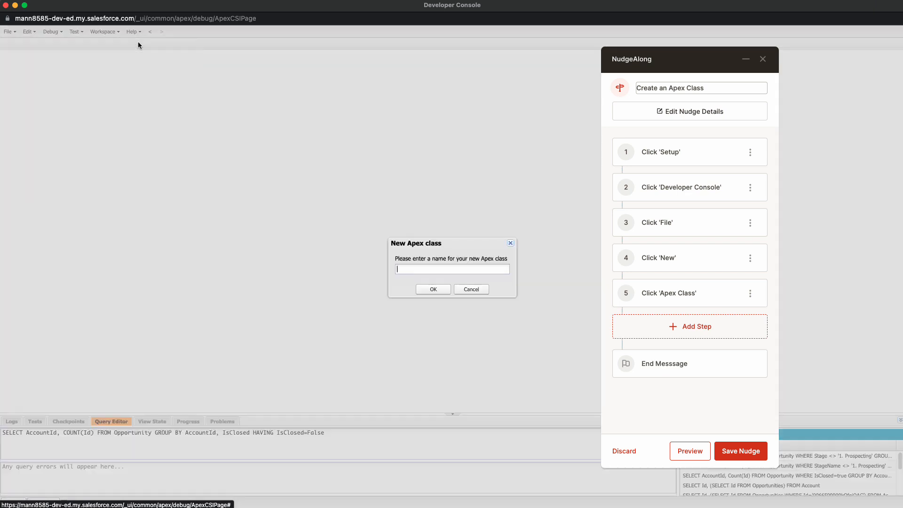
- Attach step 6 to the new Apex class name field and title it "Enter ApexClass Name"
left_click(720, 329)
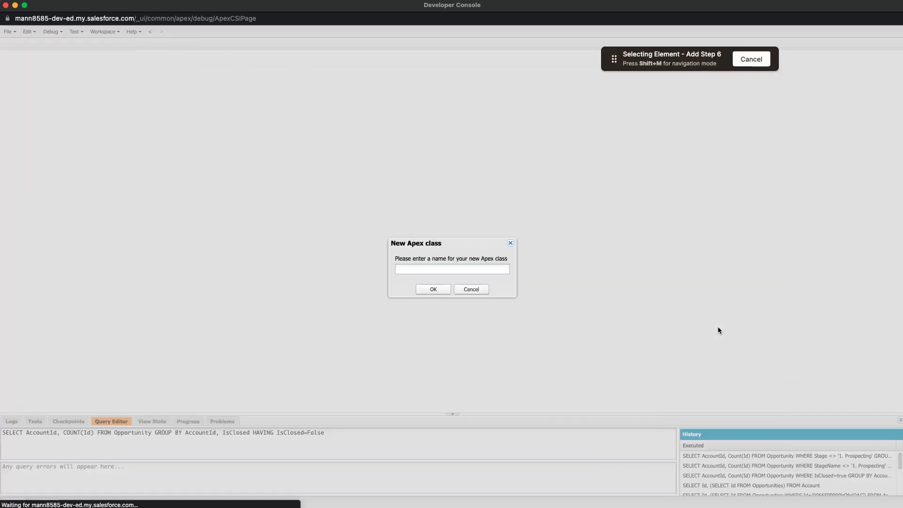
left_click(453, 271)
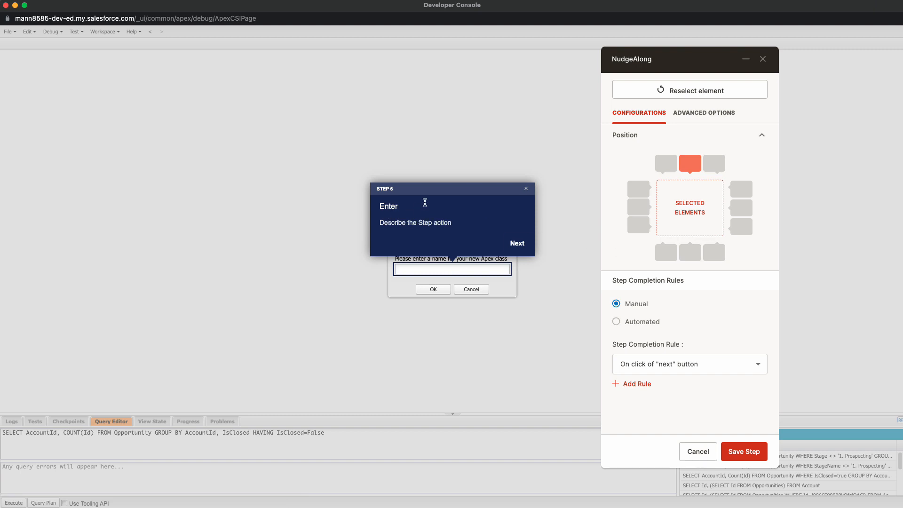
left_click(424, 206)
type(". ")
type("ApexClass Name")
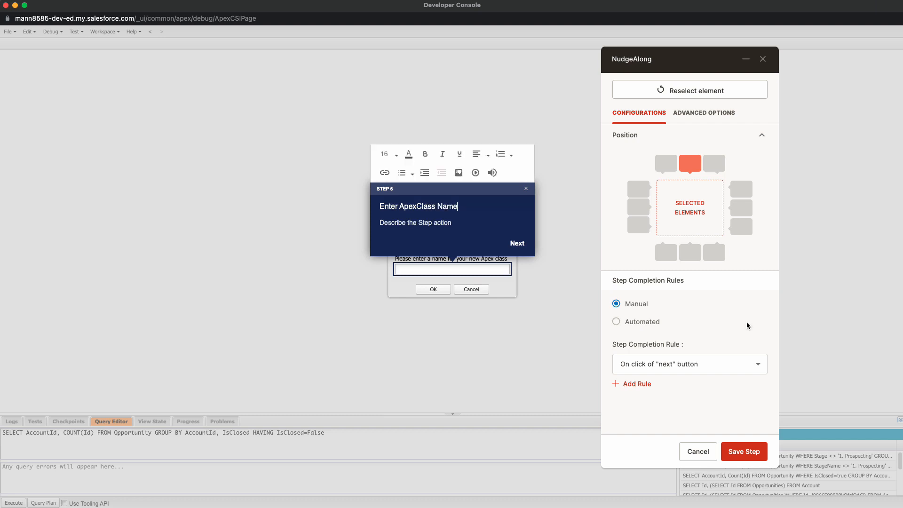
- Set step 6 to complete on typing text, place its popup centred to the left of the field, and save the step
left_click(677, 367)
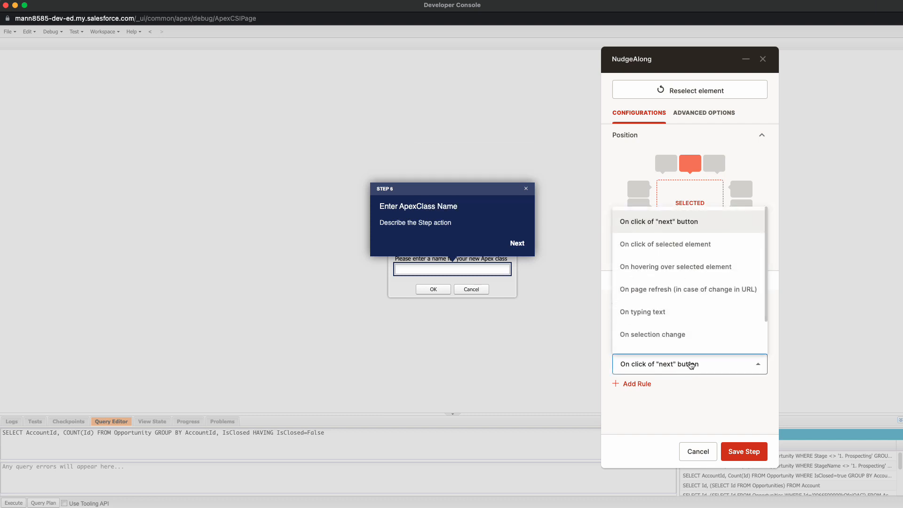
left_click(669, 316)
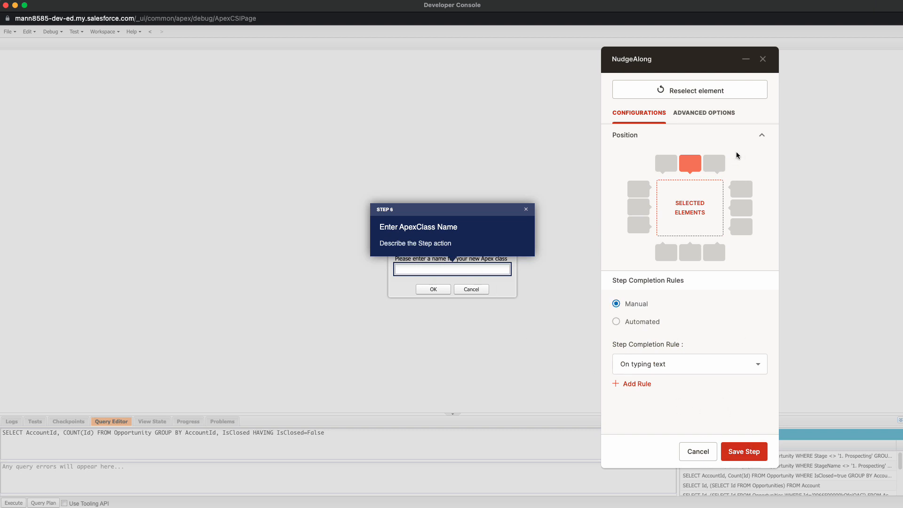
left_click(646, 212)
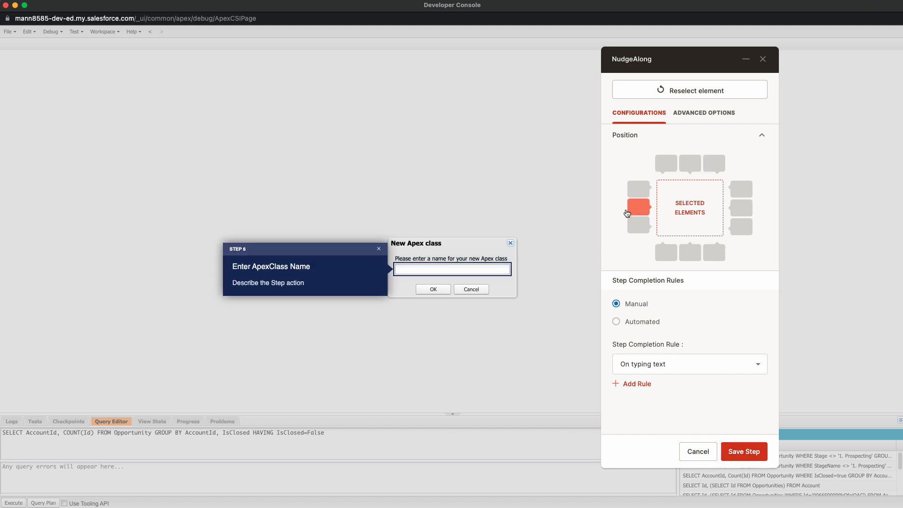
left_click(744, 451)
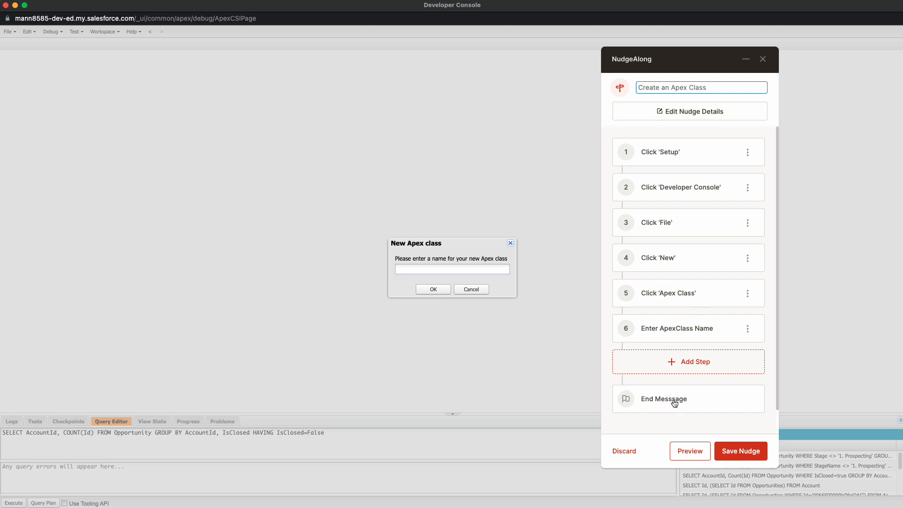
- Add step 7 on the OK button of the New Apex class dialog and save it with completion on clicking the element
left_click(682, 366)
left_click(436, 292)
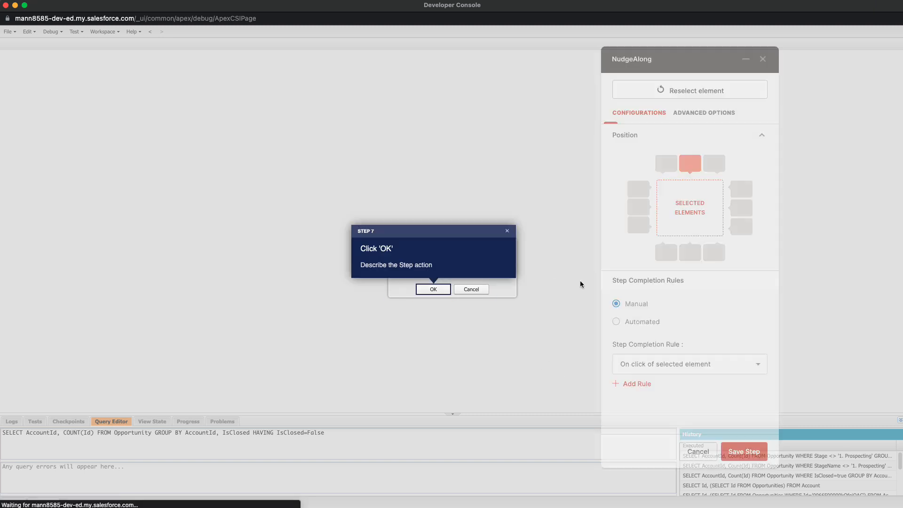
left_click(751, 453)
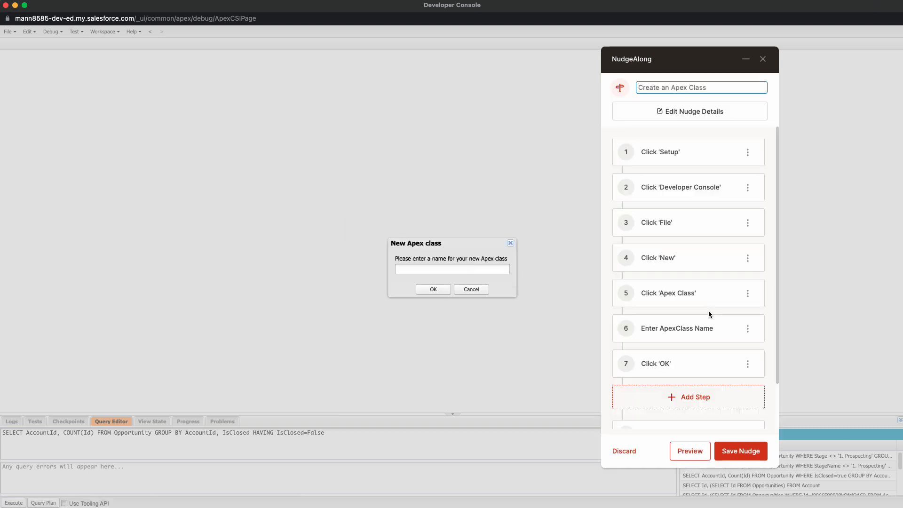
- Set the end message to "You can use same steps to create apex triggers as well." and save the nudge
scroll(708, 310, "down", 2)
left_click(677, 376)
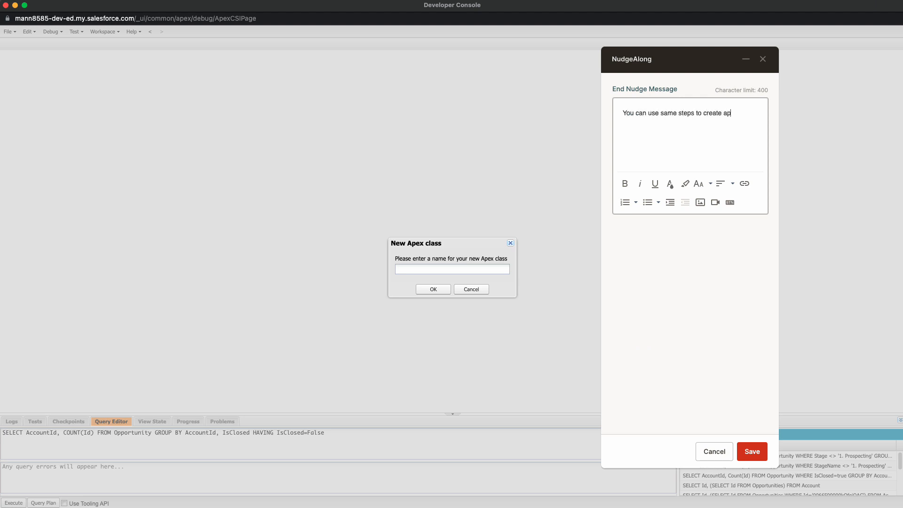
type("ggers as well.")
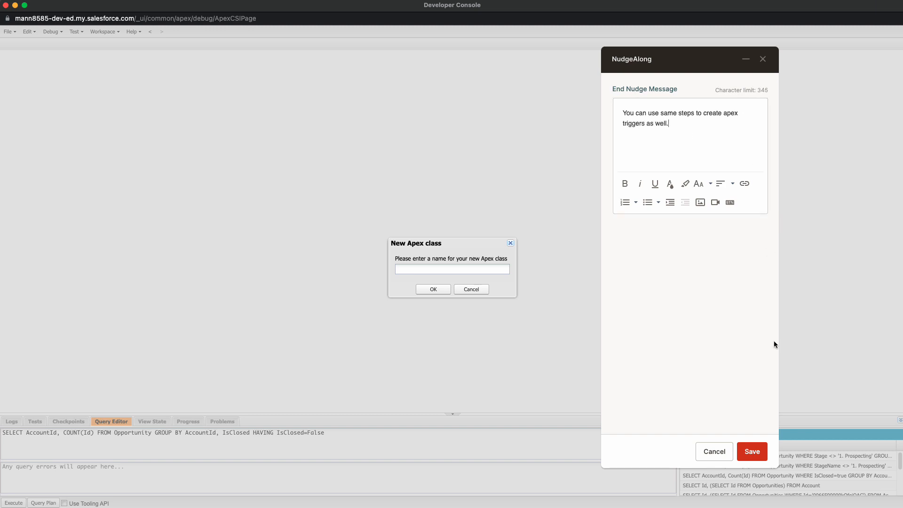
left_click(752, 451)
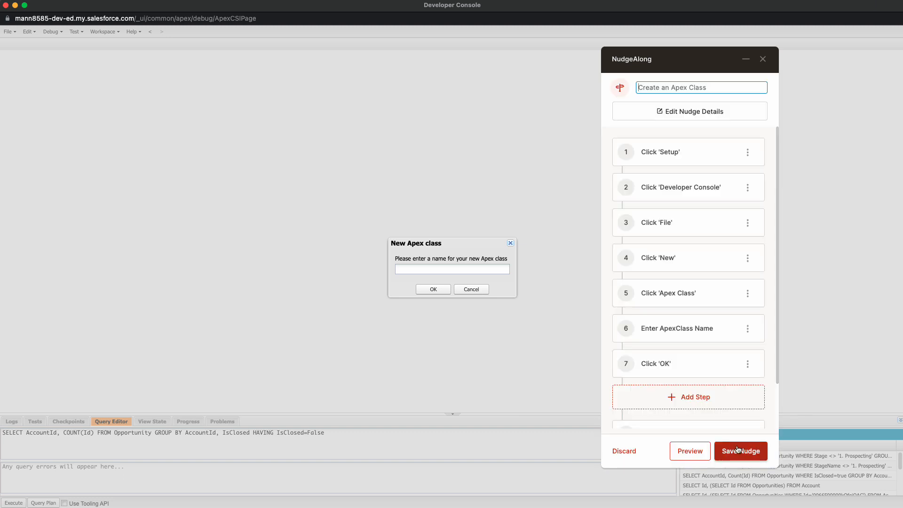
left_click(736, 450)
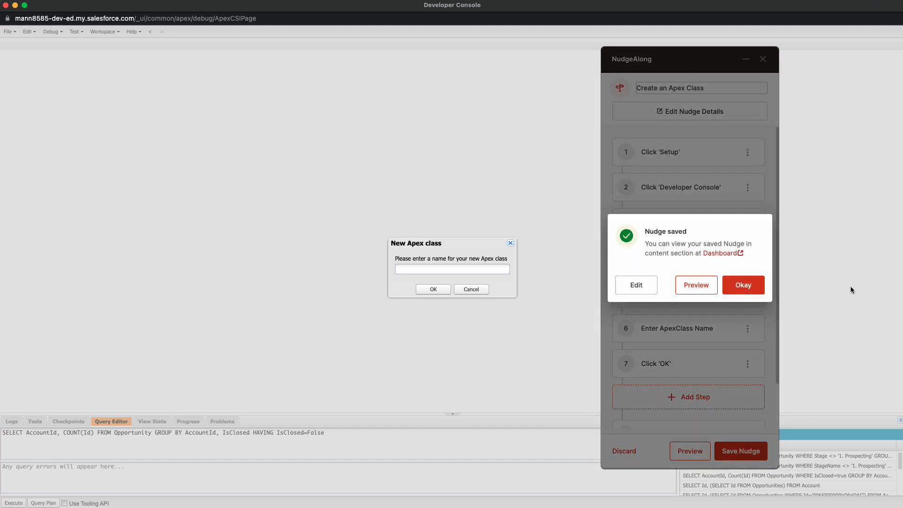
- Preview the saved nudge and follow its first two steps to open the Developer Console
left_click(701, 287)
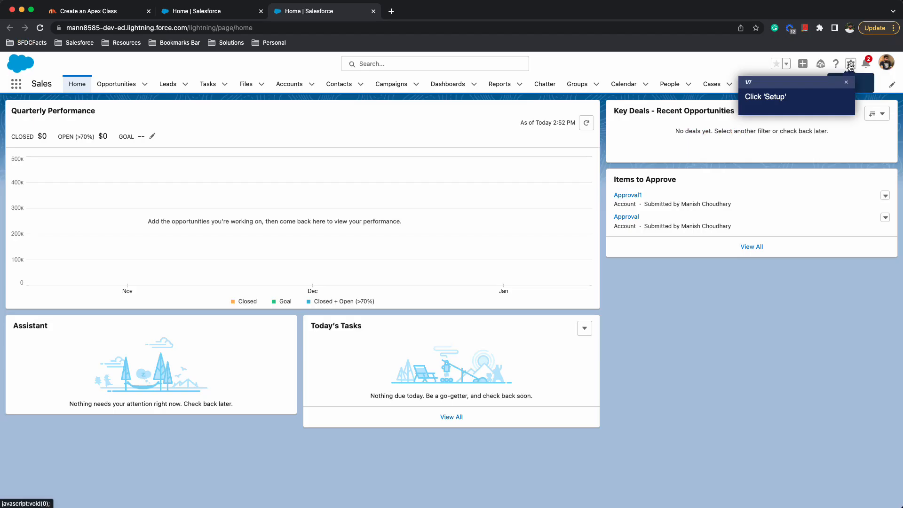
left_click(850, 64)
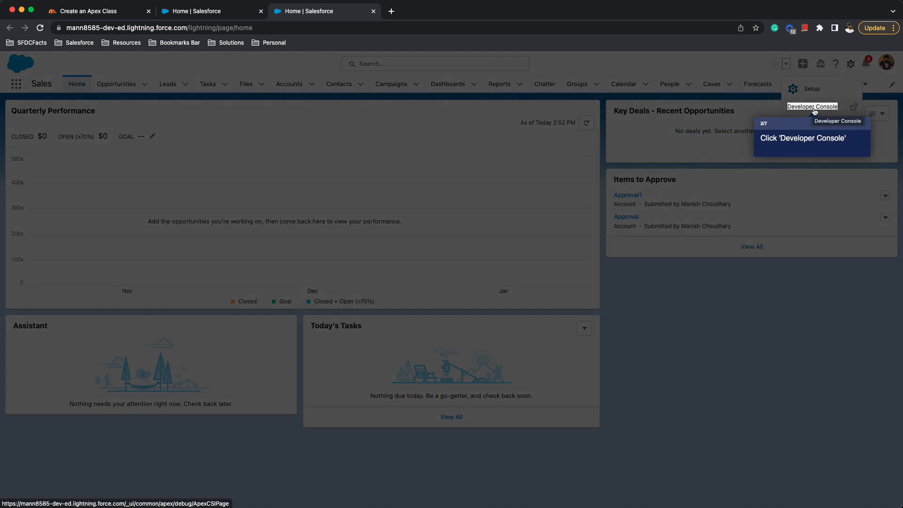
left_click(815, 111)
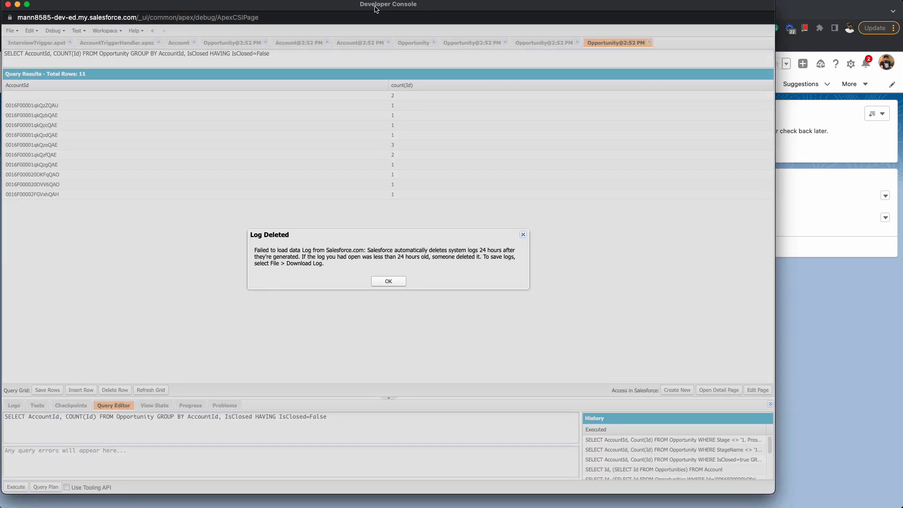
- Enlarge the Developer Console window, dismiss the Log Deleted message, and close all open file and query tabs
left_click_drag(775, 494, 901, 505)
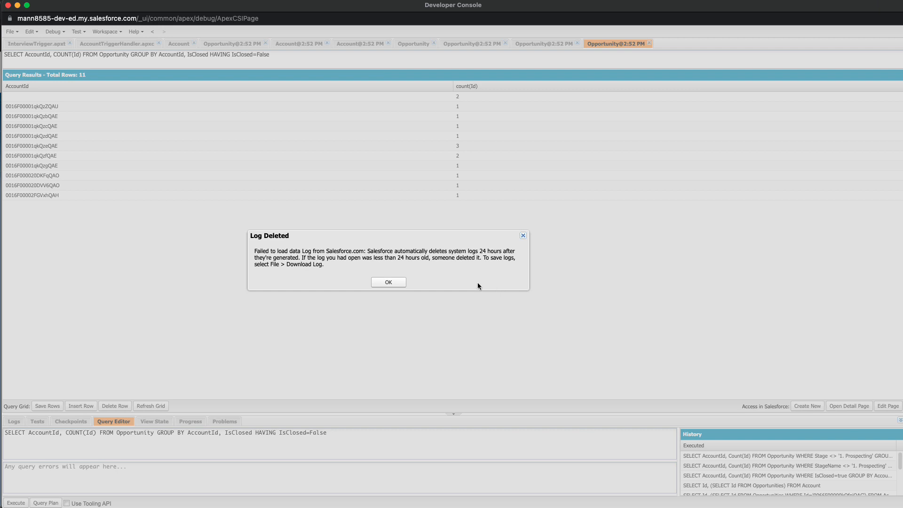
left_click(383, 282)
right_click(608, 44)
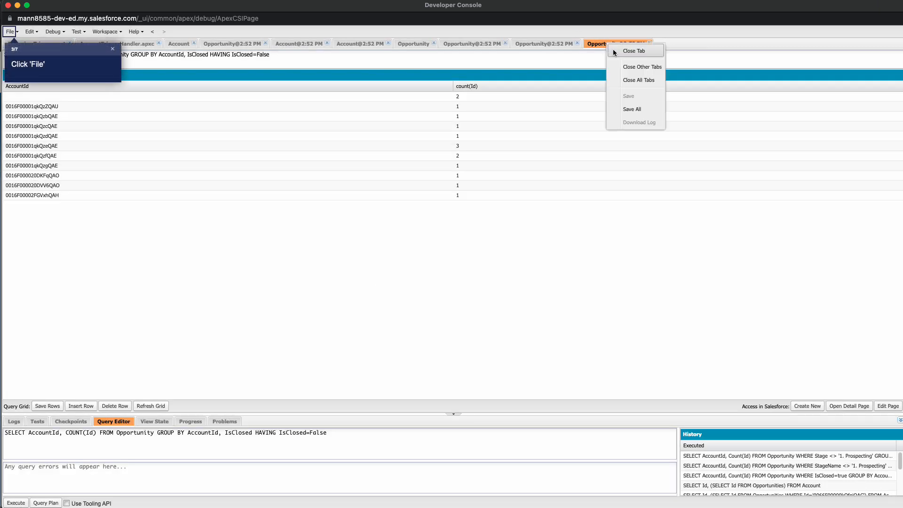
left_click(642, 81)
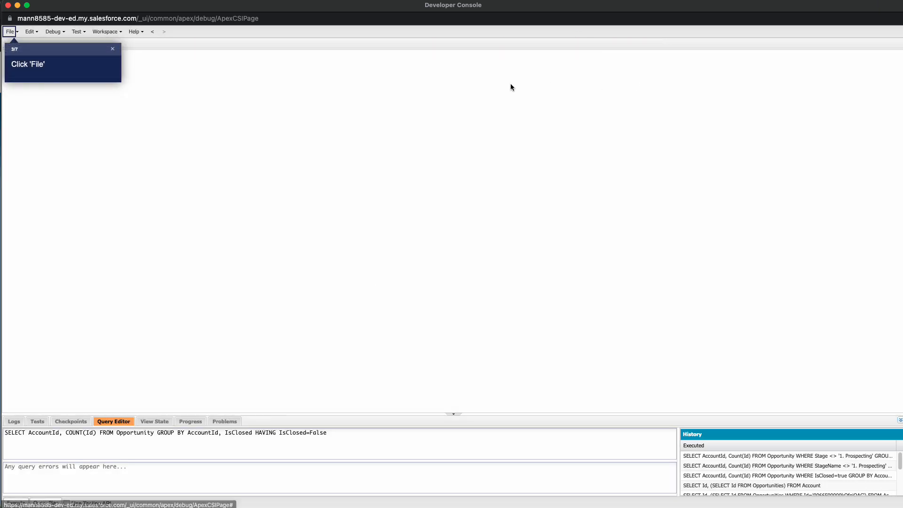
- Follow the nudge's steps 3 to 7 to create a new Apex class named "asjhgdajhgds"
left_click(10, 33)
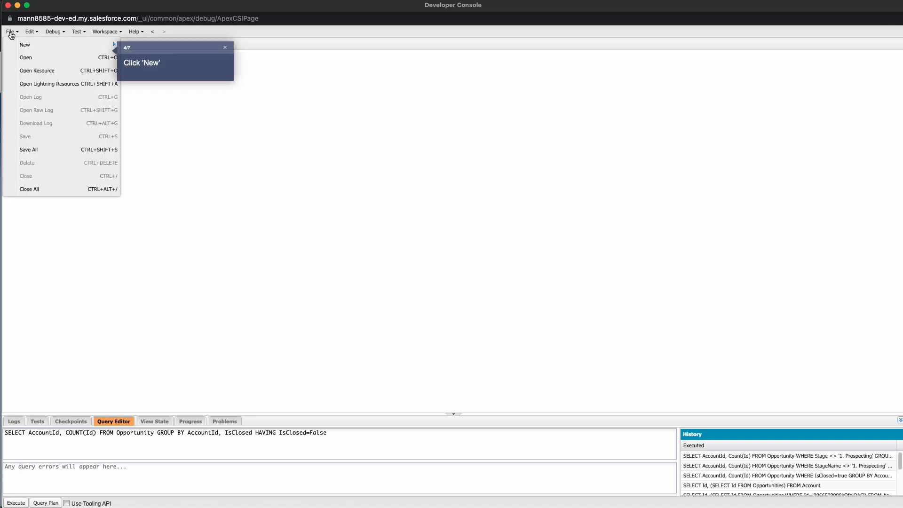
left_click(34, 45)
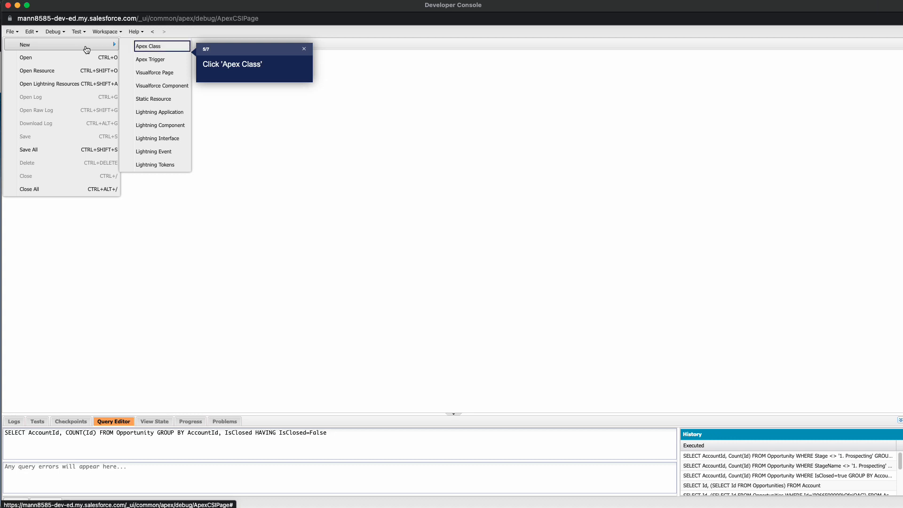
left_click(158, 49)
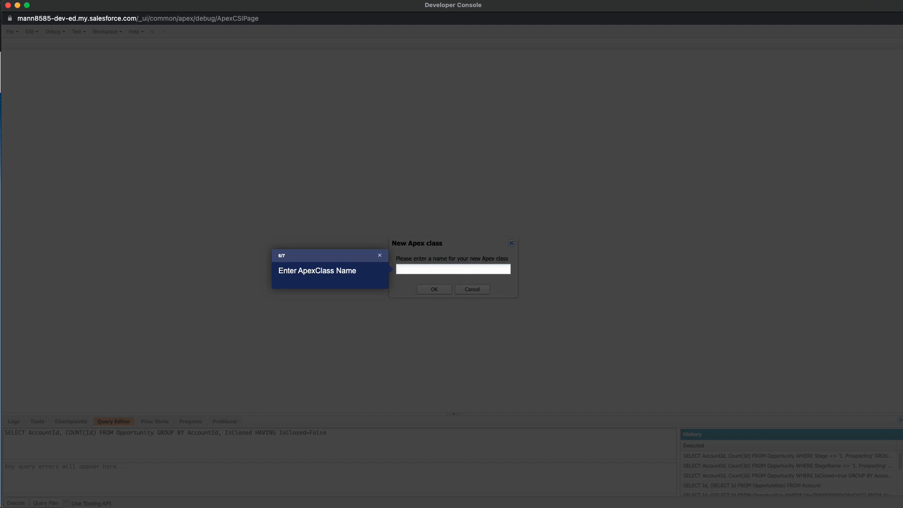
type("asjhgdajhgds")
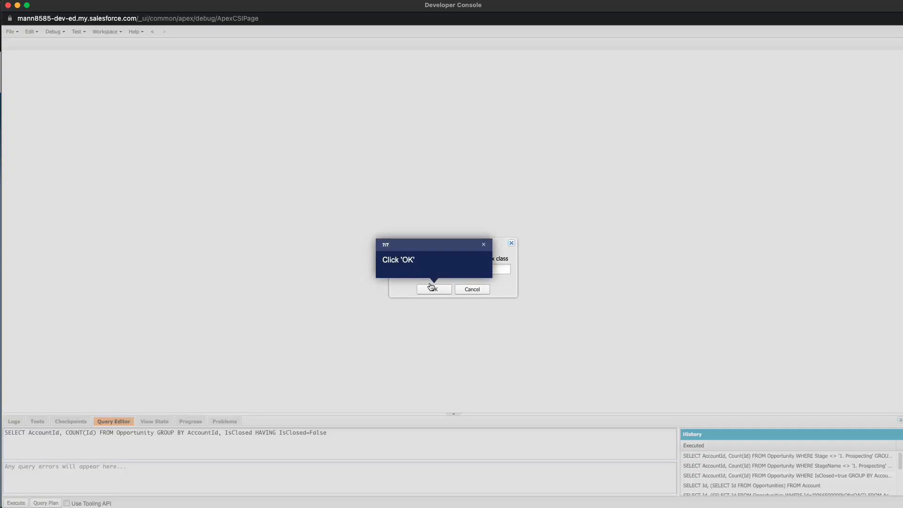
left_click(434, 289)
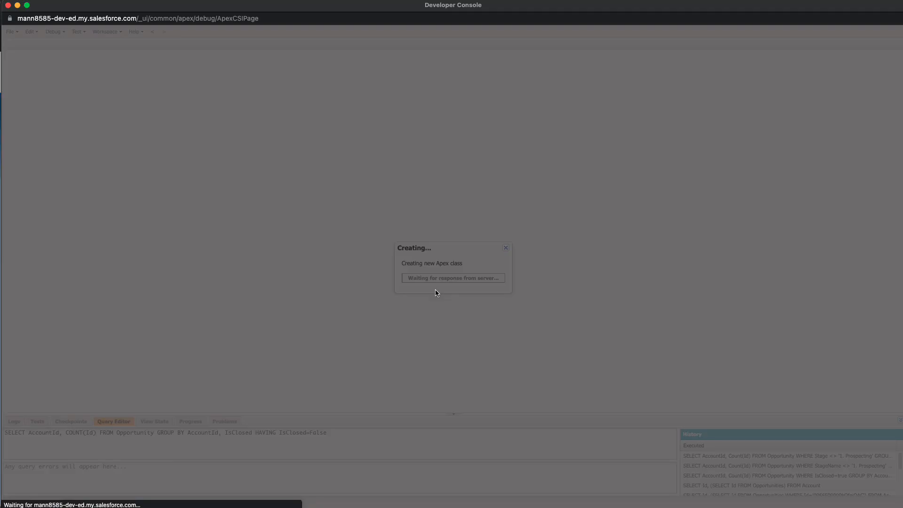
- Review the nudge's end message about creating Apex triggers and close its feedback popup
left_click_drag(360, 244, 546, 245)
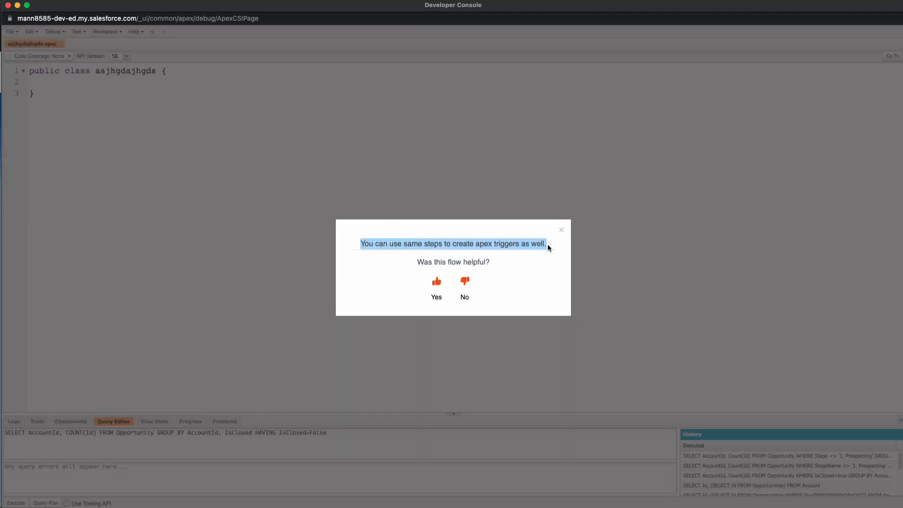
left_click(481, 244)
left_click_drag(365, 244, 522, 245)
left_click(561, 230)
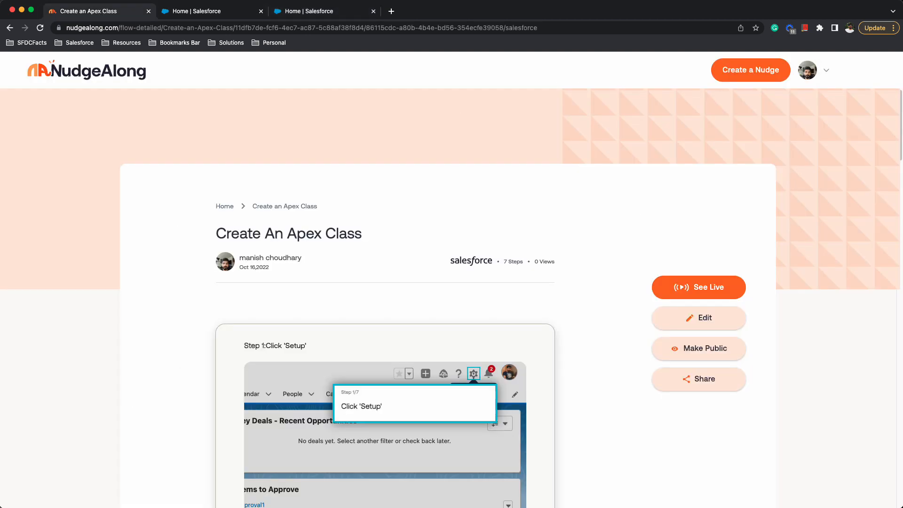
- Go to the NudgeAlong home page and browse the public nudges in the salesforce category
left_click(94, 73)
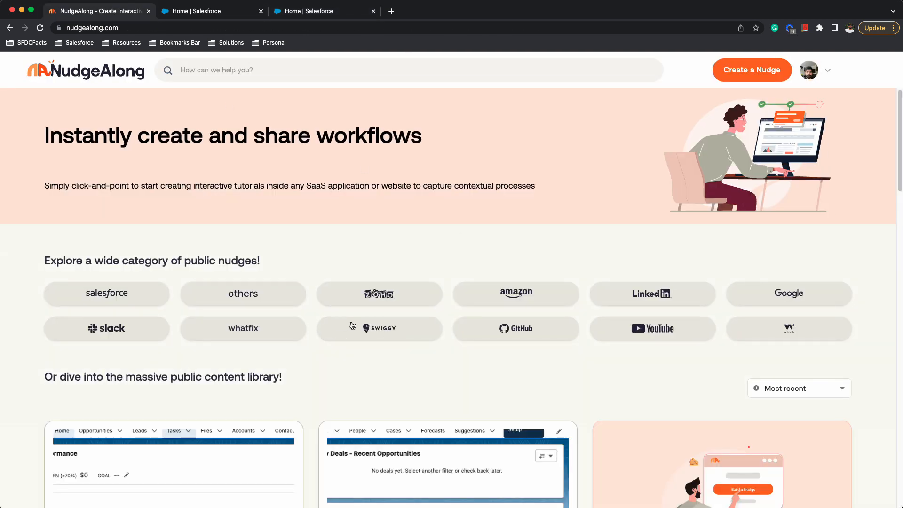
left_click(105, 300)
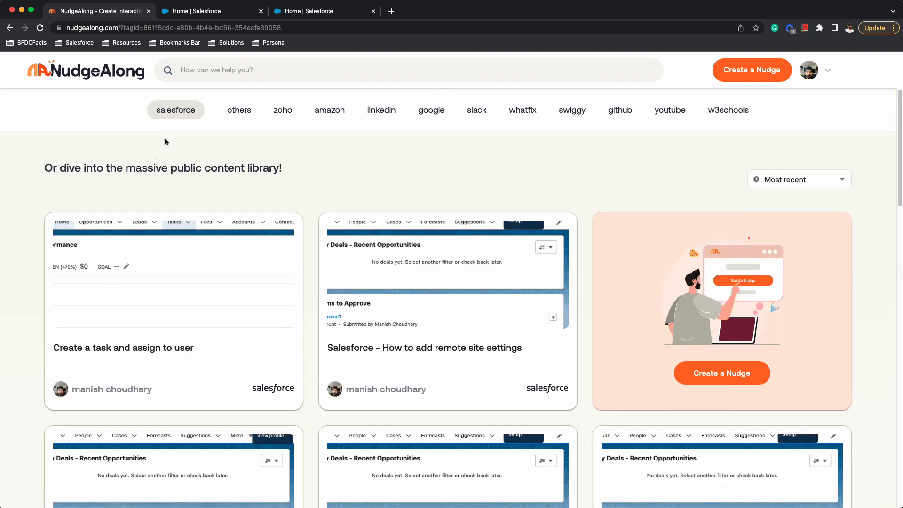
scroll(165, 141, "down", 5)
scroll(134, 204, "up", 5)
scroll(352, 342, "down", 10)
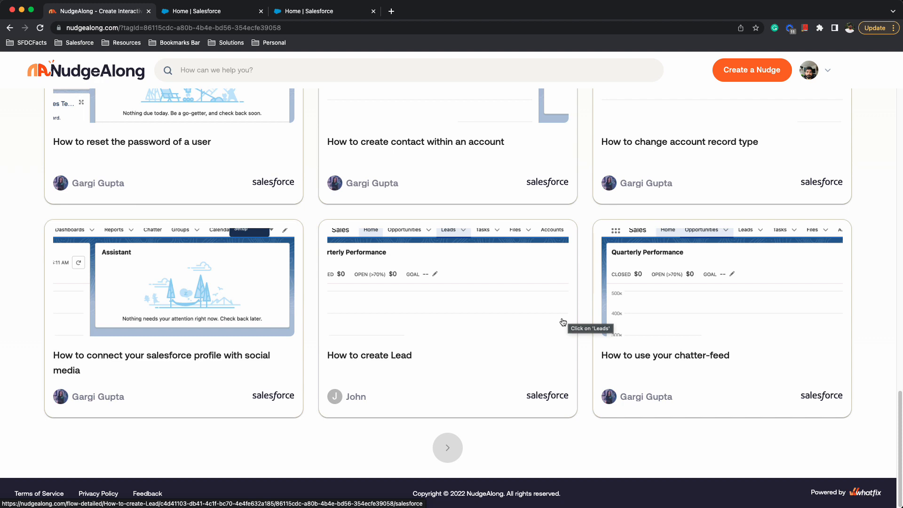
scroll(558, 323, "up", 10)
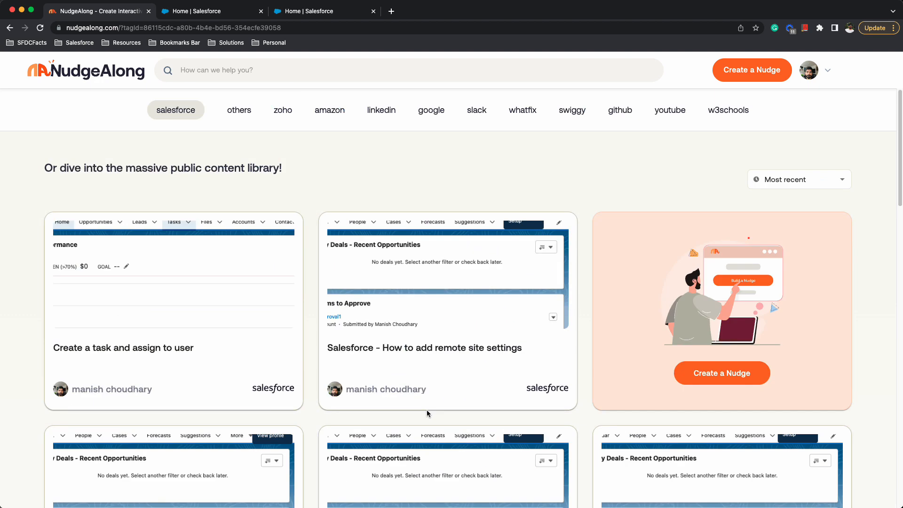